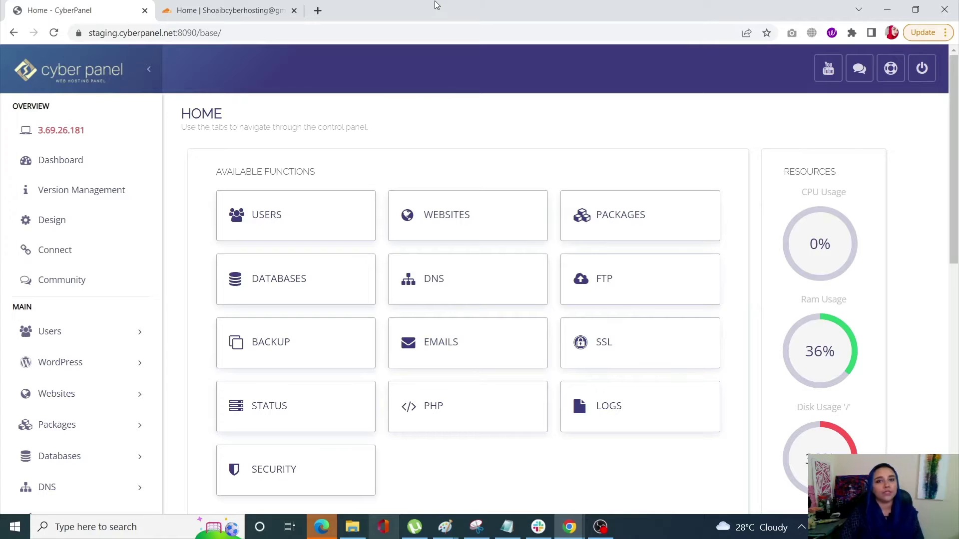
Open the DNS records for solveddoc.com in Cloudflare
{"action": "left_click", "coordinate": [225, 10]}
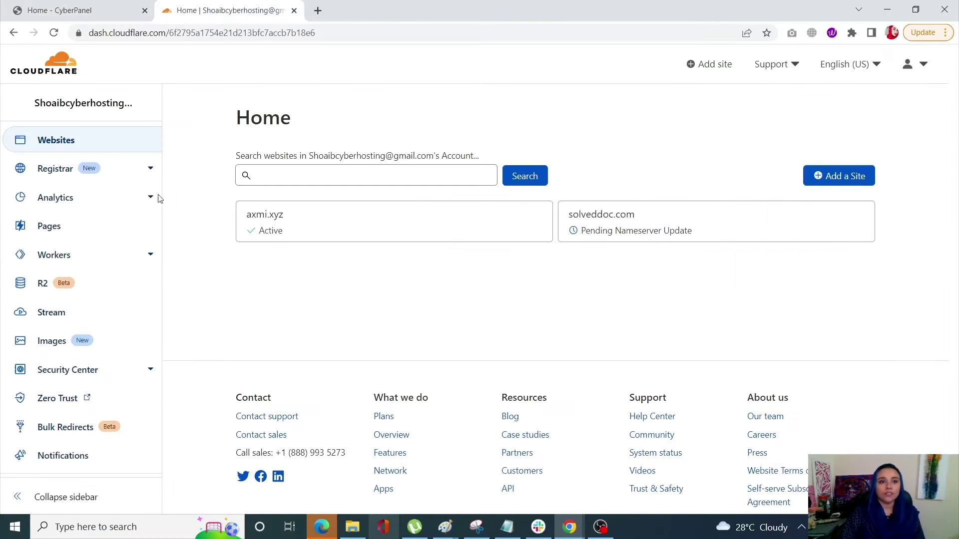
{"action": "left_click", "coordinate": [630, 216]}
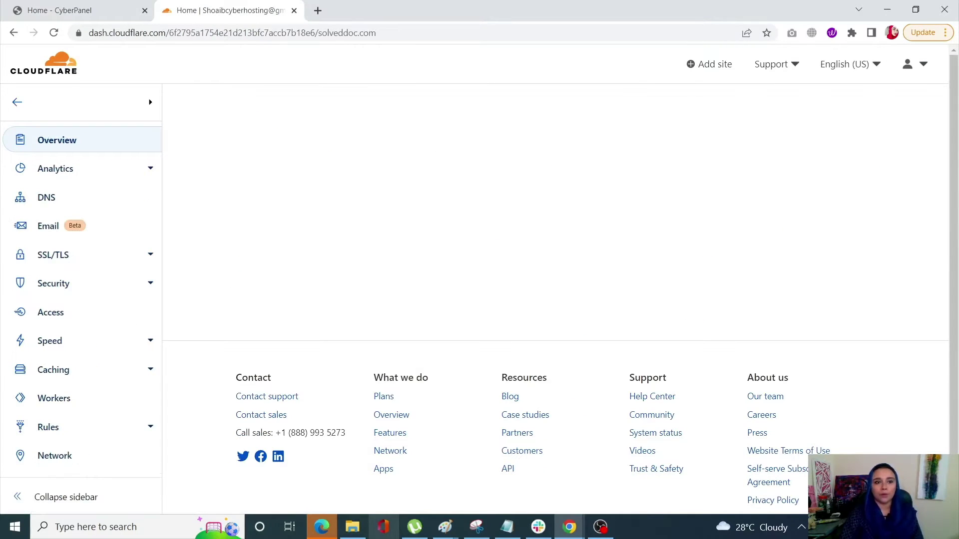
{"action": "left_click", "coordinate": [45, 198]}
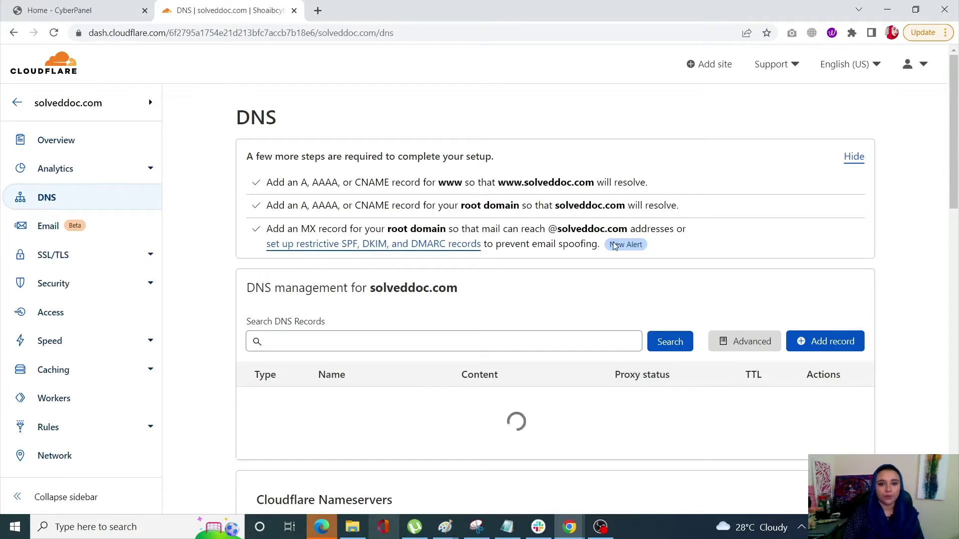
{"action": "scroll", "coordinate": [661, 336], "scroll_direction": "down", "scroll_amount": 2}
{"action": "scroll", "coordinate": [687, 406], "scroll_direction": "down", "scroll_amount": 3}
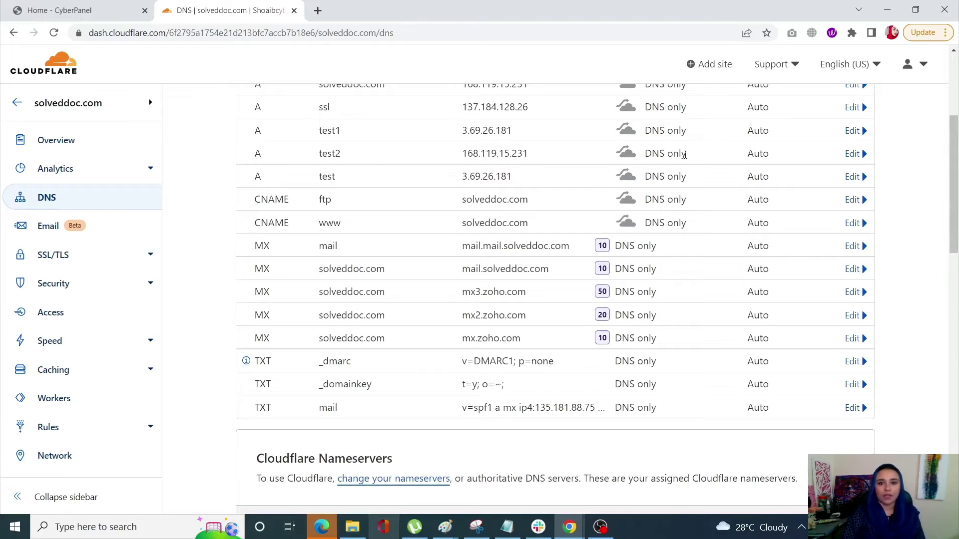
Verify and save the test A record pointing to 3.69.26.181, DNS only
{"action": "left_click", "coordinate": [856, 184]}
{"action": "scroll", "coordinate": [849, 195], "scroll_direction": "up", "scroll_amount": 3}
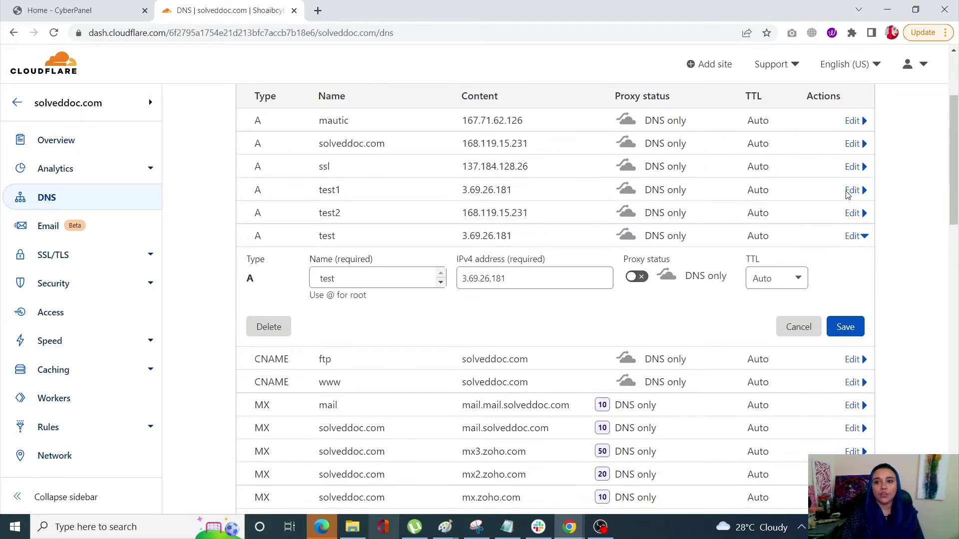
{"action": "scroll", "coordinate": [845, 199], "scroll_direction": "up", "scroll_amount": 1}
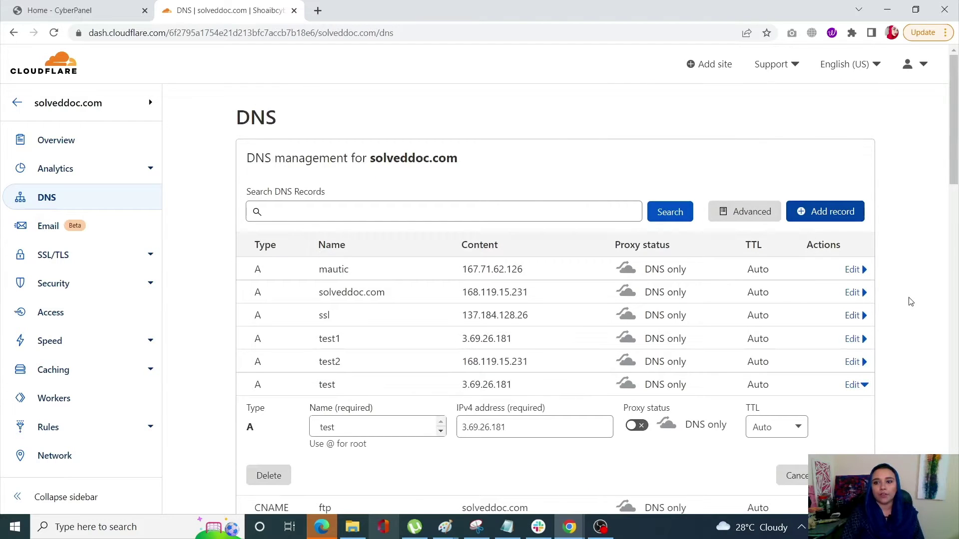
{"action": "scroll", "coordinate": [910, 301], "scroll_direction": "down", "scroll_amount": 3}
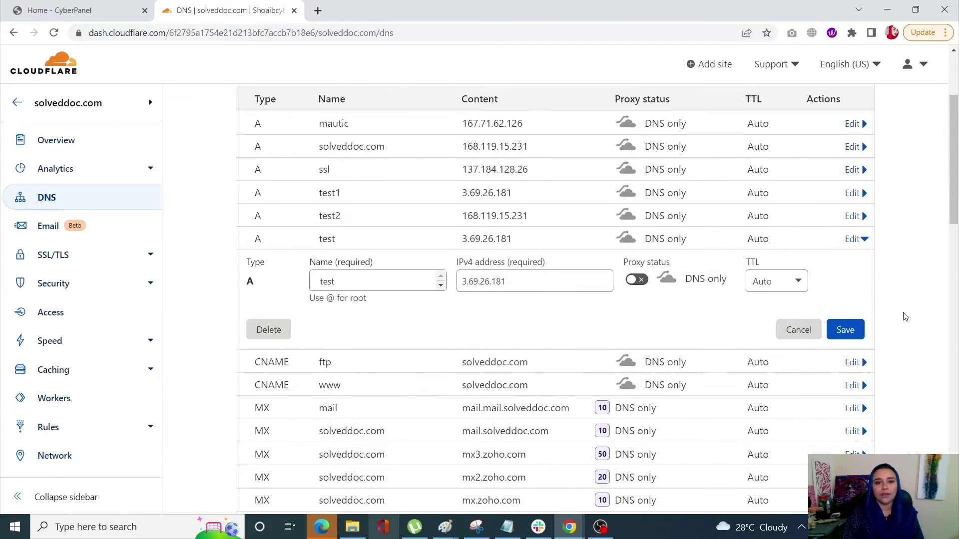
{"action": "left_click", "coordinate": [335, 282]}
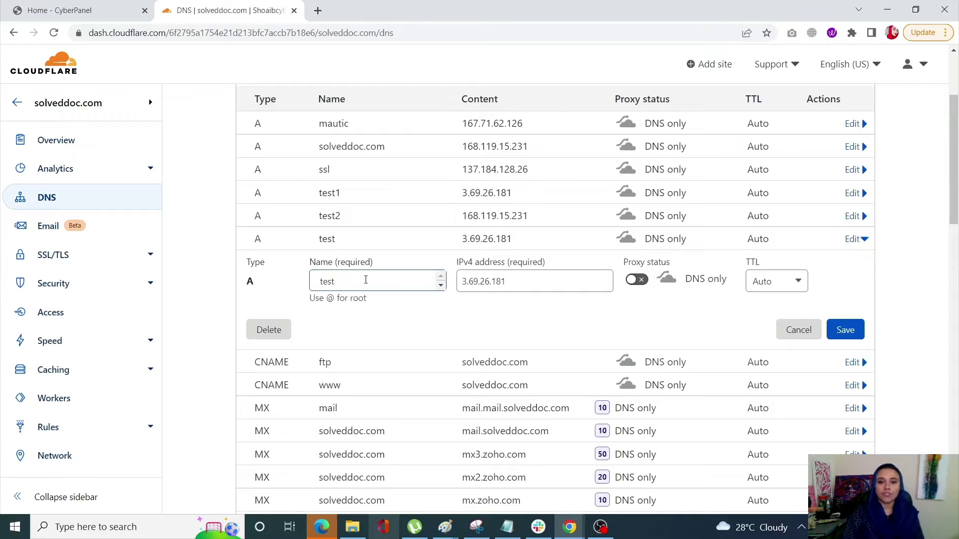
{"action": "left_click", "coordinate": [514, 282]}
{"action": "left_click", "coordinate": [643, 282]}
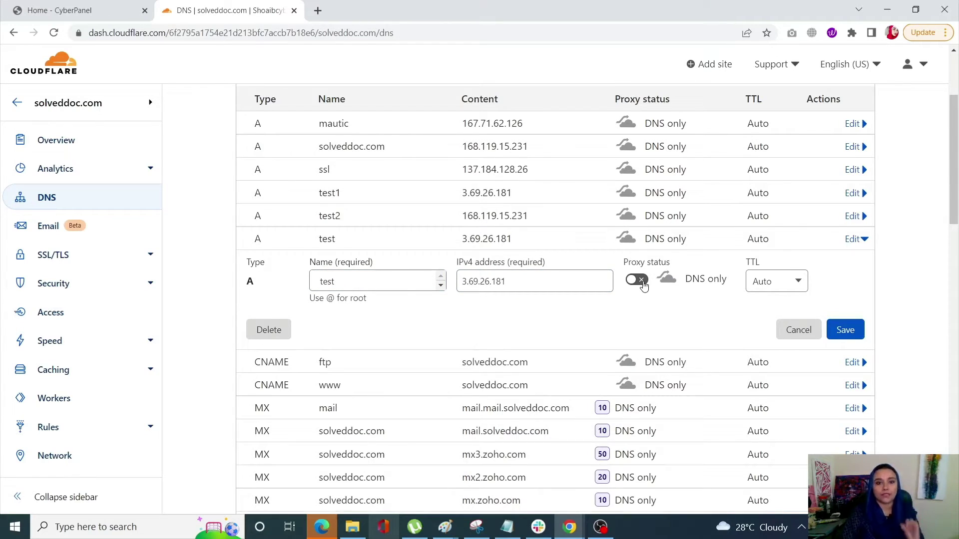
{"action": "left_click", "coordinate": [844, 331]}
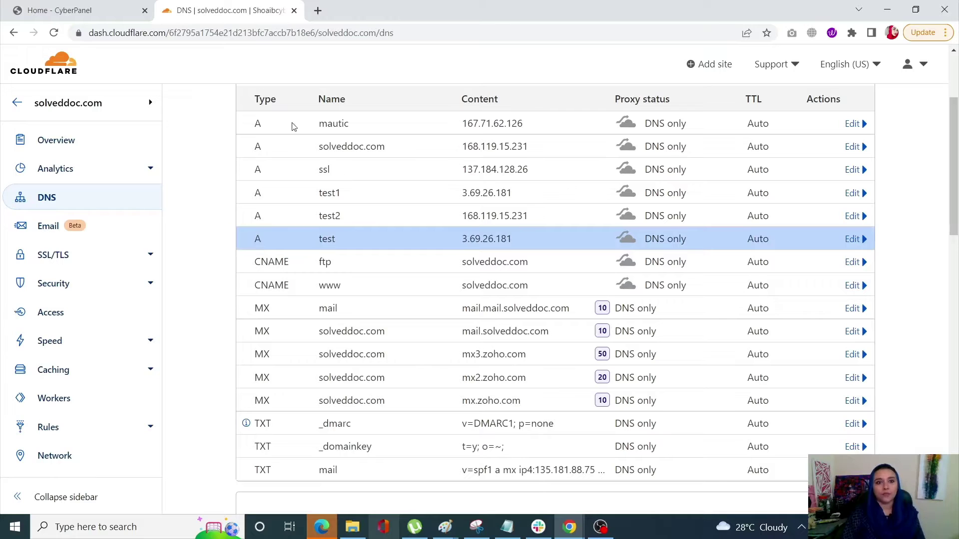
{"action": "left_click", "coordinate": [86, 8]}
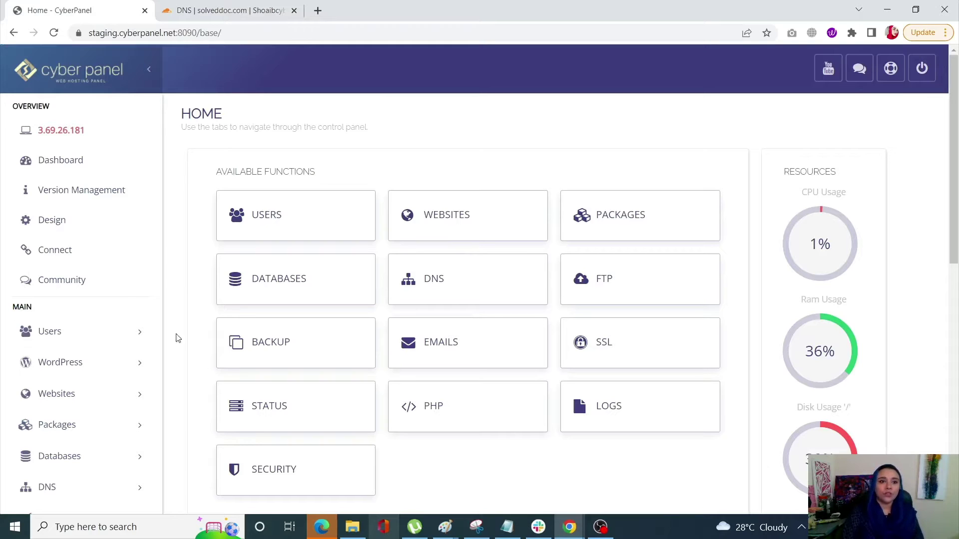
Open the TEST site's WordPress Manager from the List WordPress page
{"action": "left_click", "coordinate": [83, 368]}
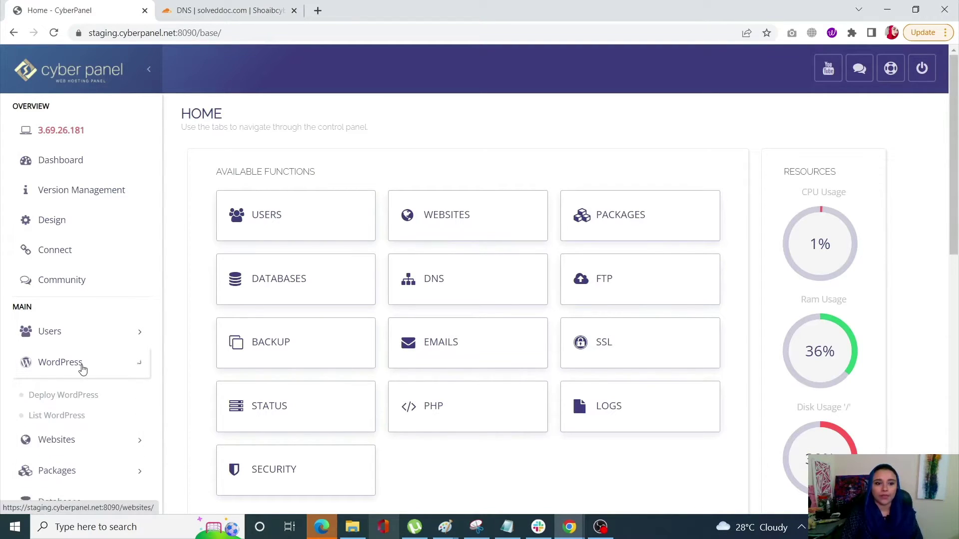
{"action": "left_click", "coordinate": [92, 419]}
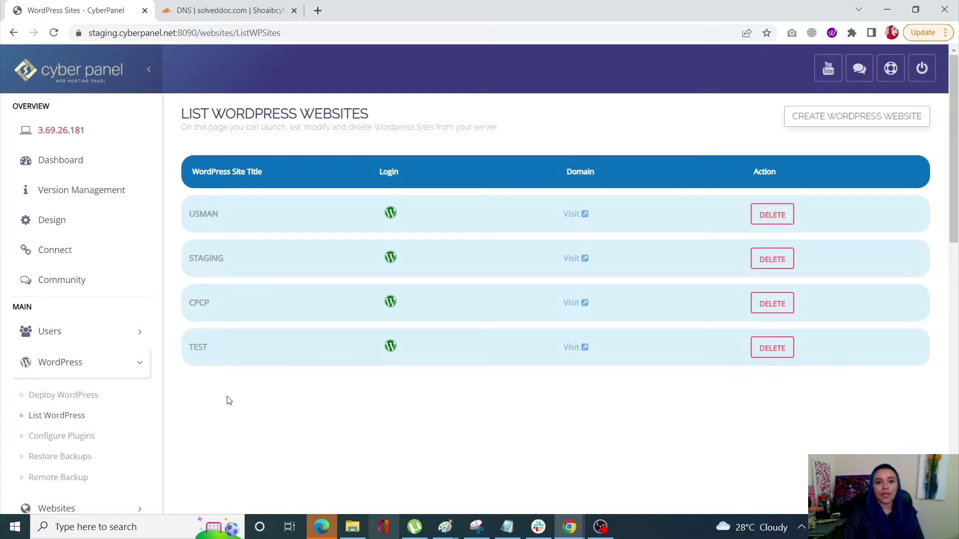
{"action": "left_click", "coordinate": [198, 350]}
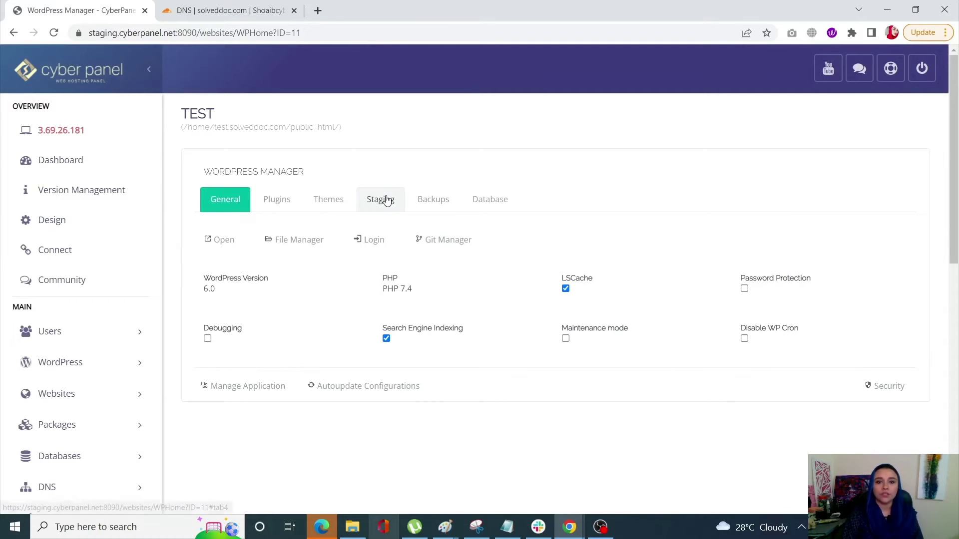
Create a staging copy of TEST named 'stag' at test1.solveddoc.com
{"action": "left_click", "coordinate": [378, 207]}
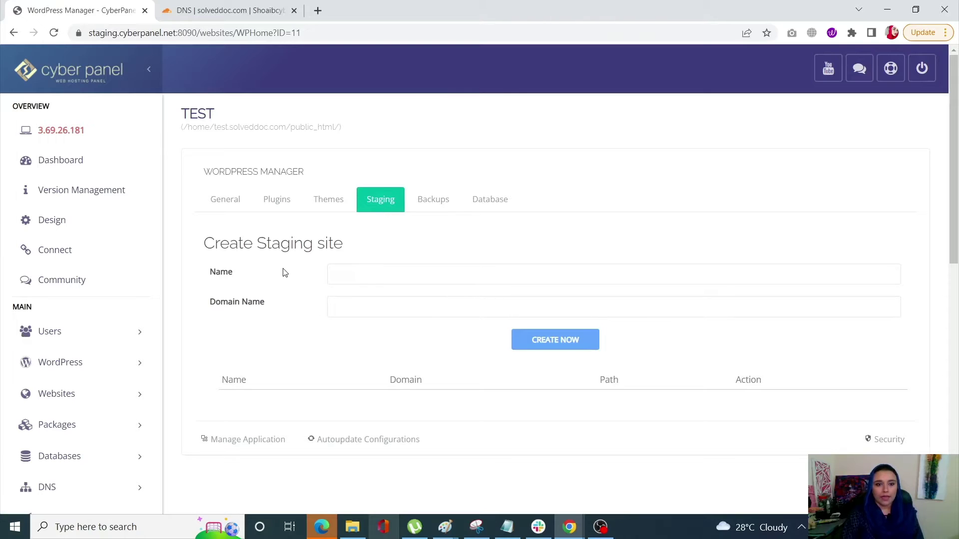
{"action": "left_click", "coordinate": [356, 280]}
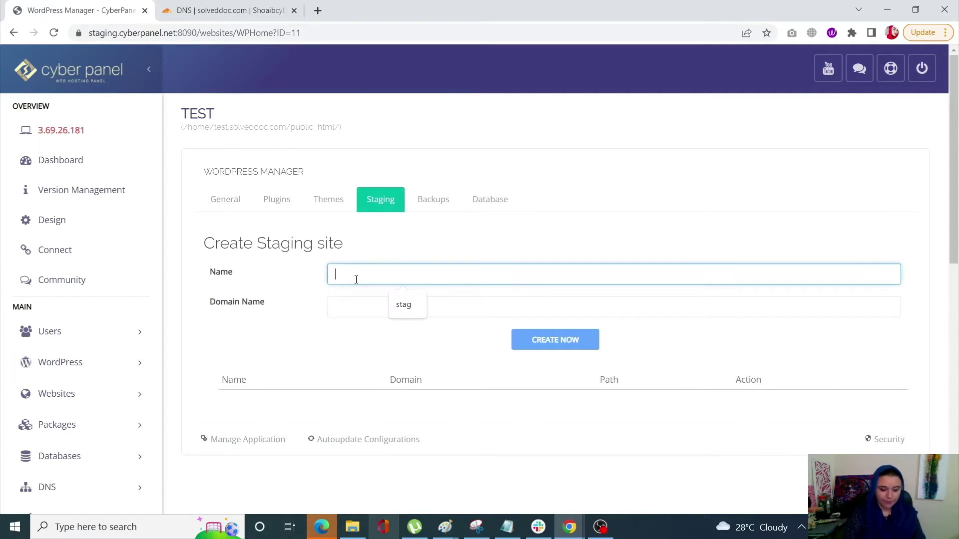
{"action": "left_click", "coordinate": [412, 304]}
{"action": "left_click", "coordinate": [401, 298]}
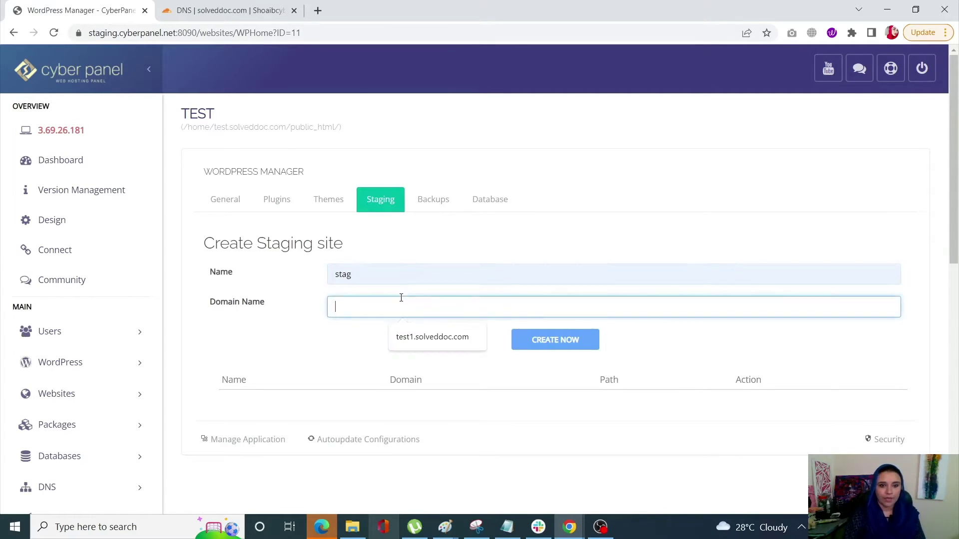
{"action": "left_click", "coordinate": [424, 337]}
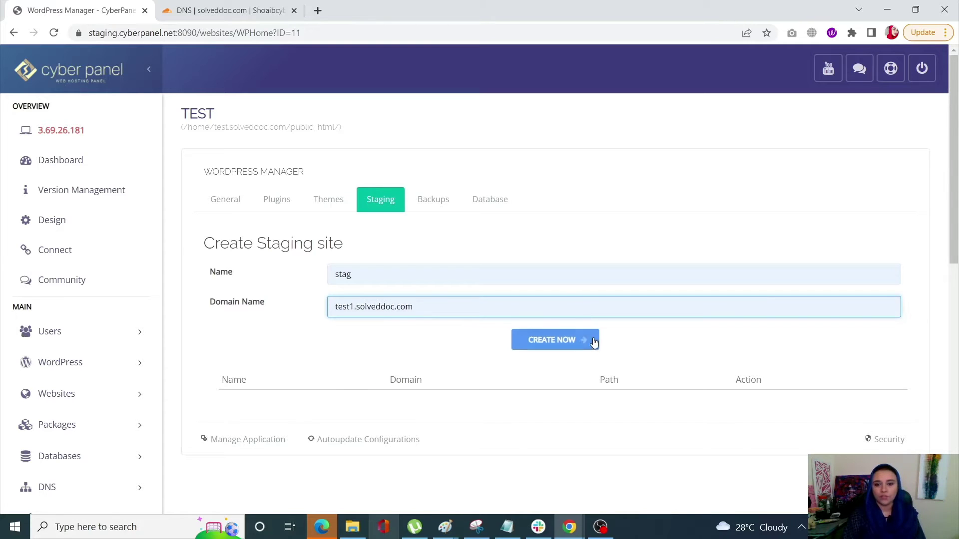
{"action": "left_click", "coordinate": [560, 344]}
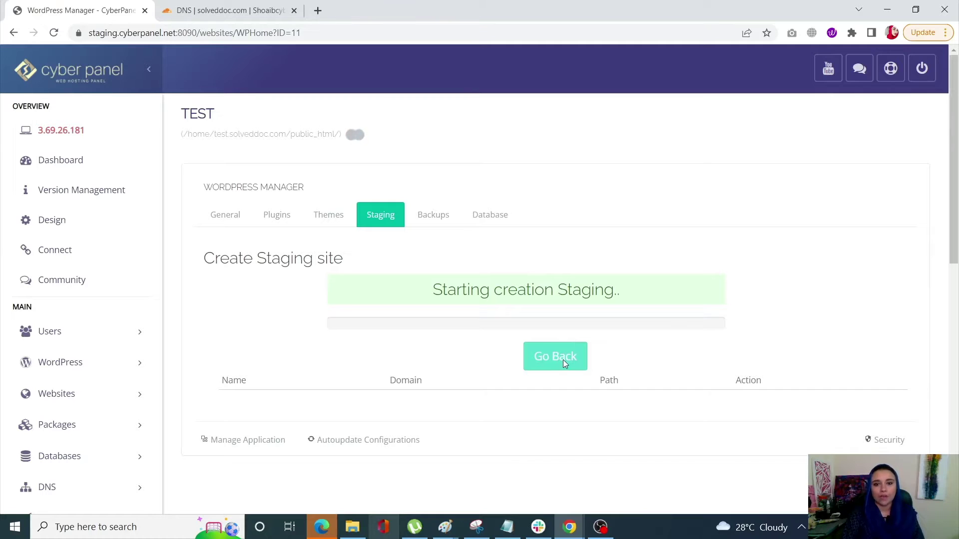
{"action": "scroll", "coordinate": [556, 367], "scroll_direction": "down", "scroll_amount": 1}
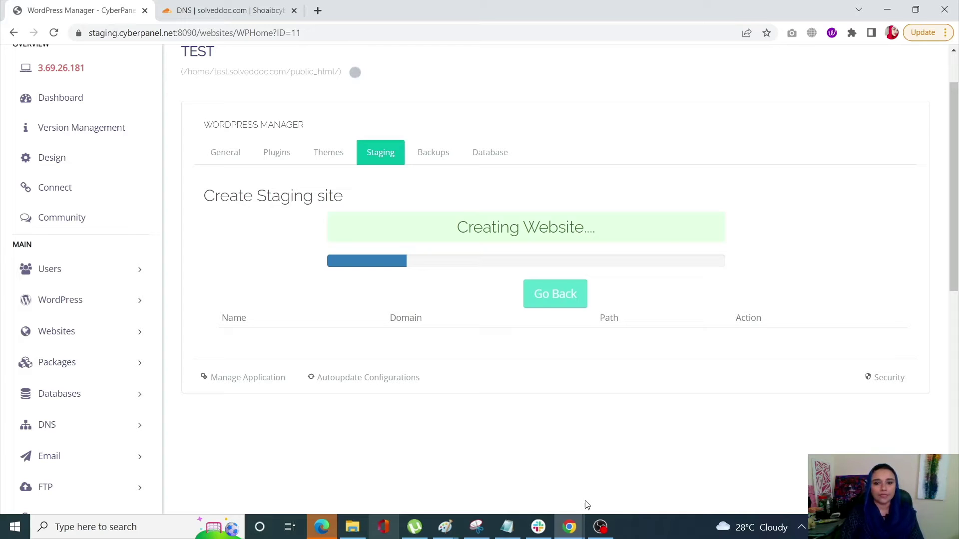
{"action": "left_click", "coordinate": [601, 528]}
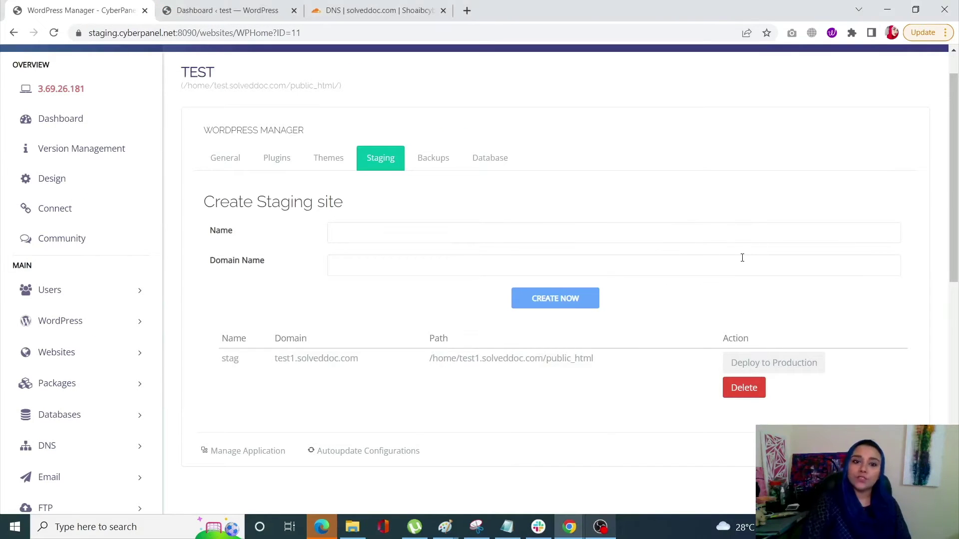
{"action": "scroll", "coordinate": [428, 401], "scroll_direction": "down", "scroll_amount": 3}
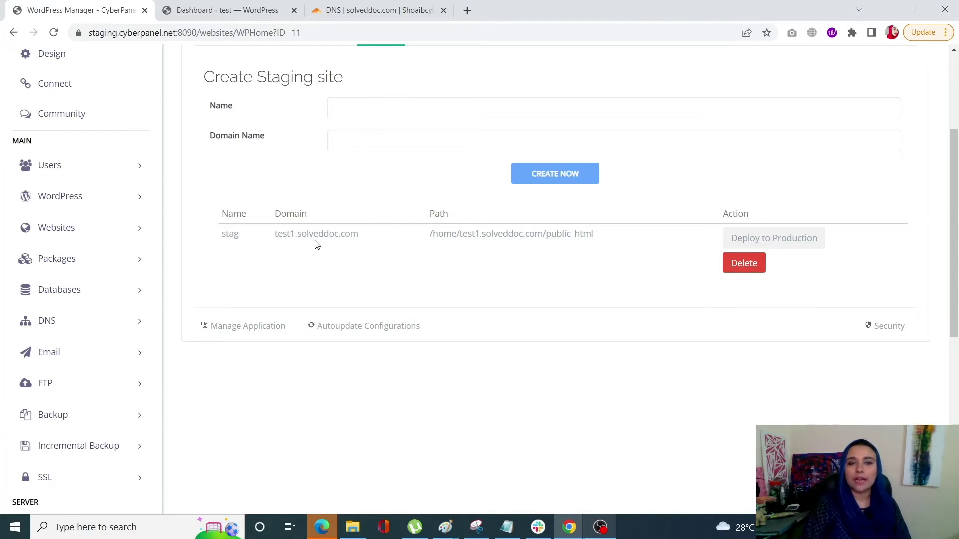
{"action": "scroll", "coordinate": [351, 342], "scroll_direction": "up", "scroll_amount": 2}
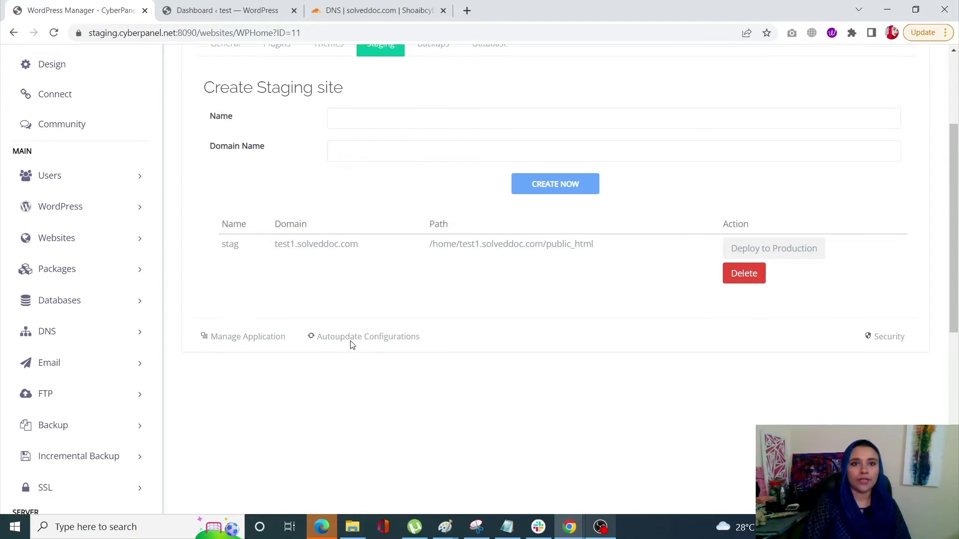
{"action": "scroll", "coordinate": [351, 344], "scroll_direction": "up", "scroll_amount": 2}
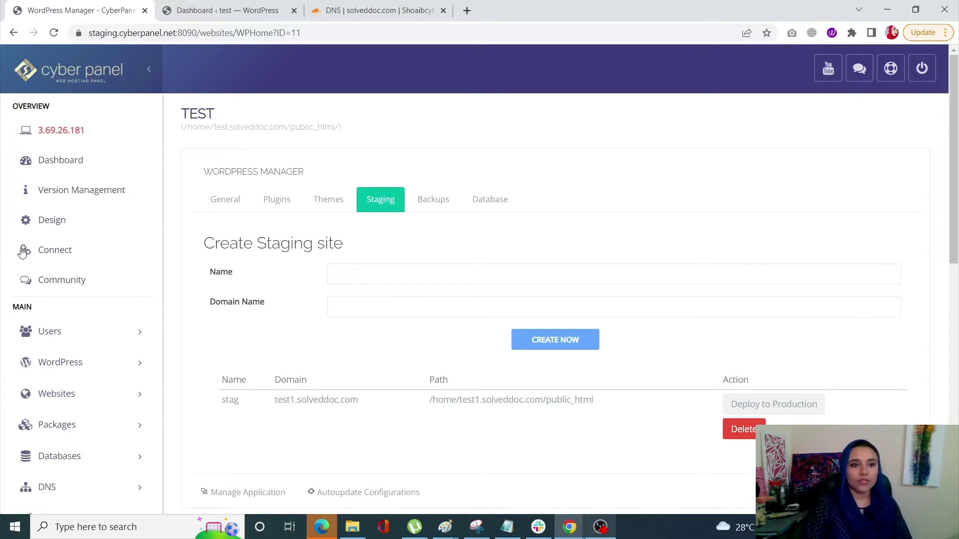
Open STAG's WordPress Manager in a new tab and launch its WordPress admin login
{"action": "left_click", "coordinate": [60, 369]}
{"action": "left_click", "coordinate": [73, 416]}
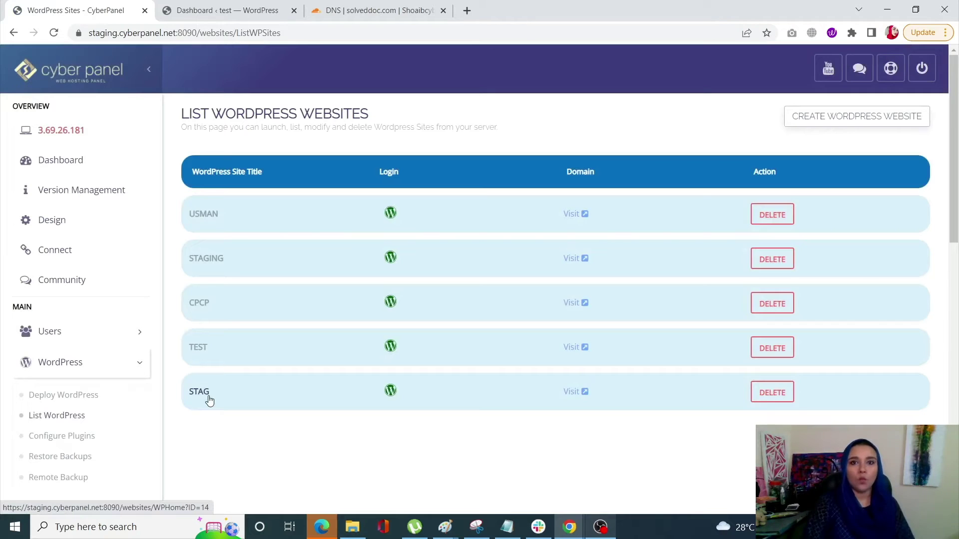
{"action": "right_click", "coordinate": [205, 395]}
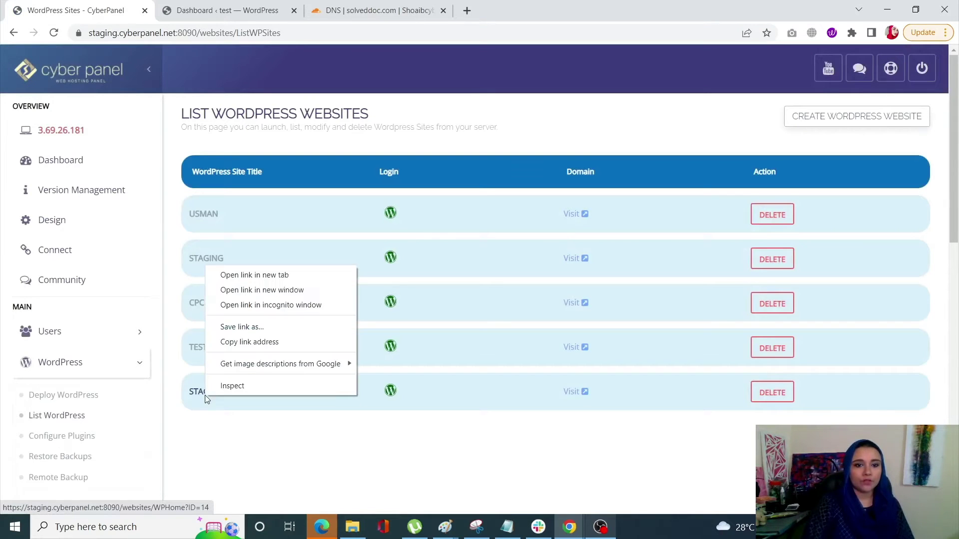
{"action": "left_click", "coordinate": [248, 276]}
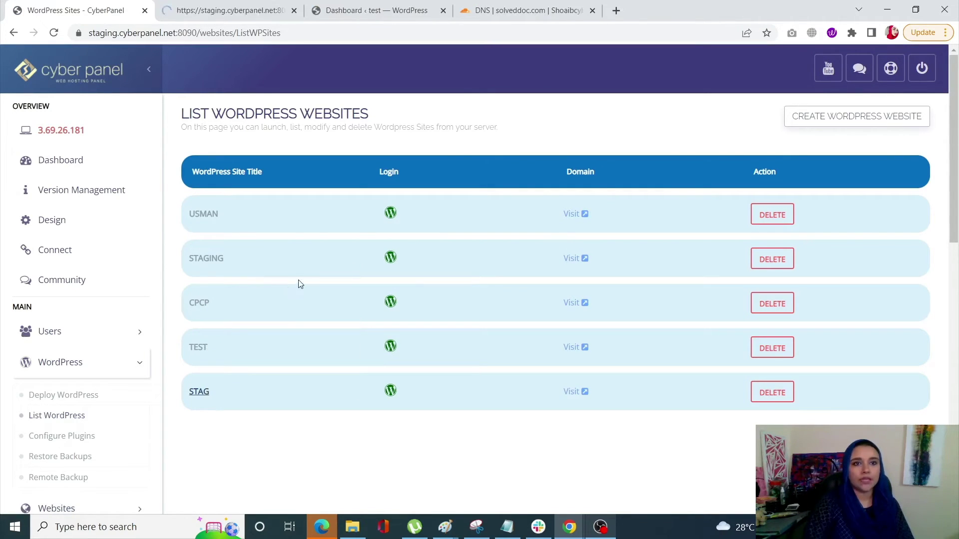
{"action": "left_click", "coordinate": [192, 6]}
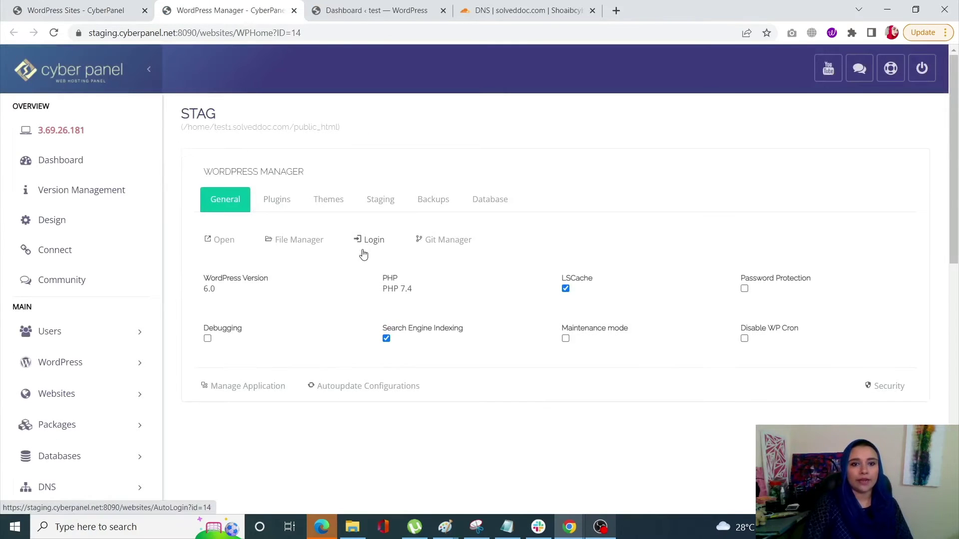
{"action": "left_click", "coordinate": [367, 240]}
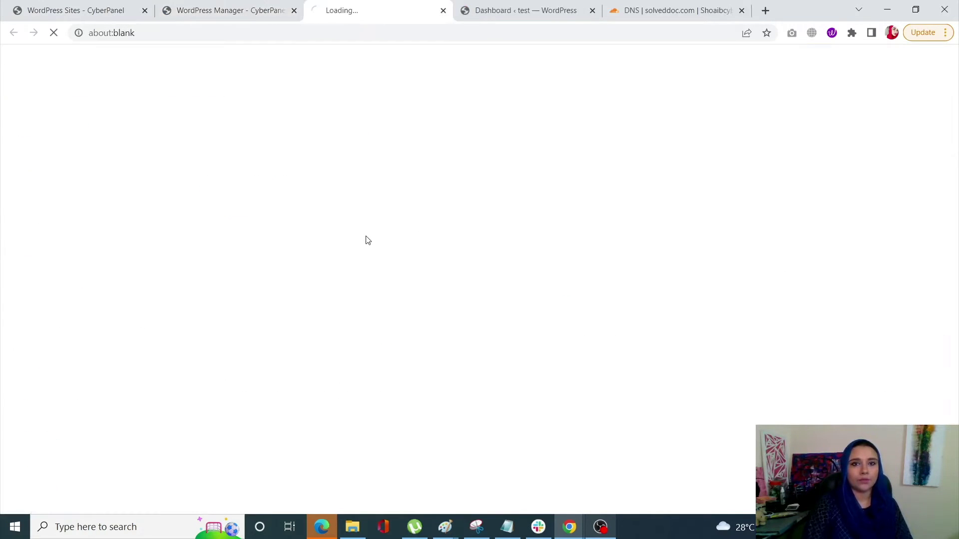
Close the old dashboard tab and go to the staging site's Posts list
{"action": "left_click", "coordinate": [591, 12]}
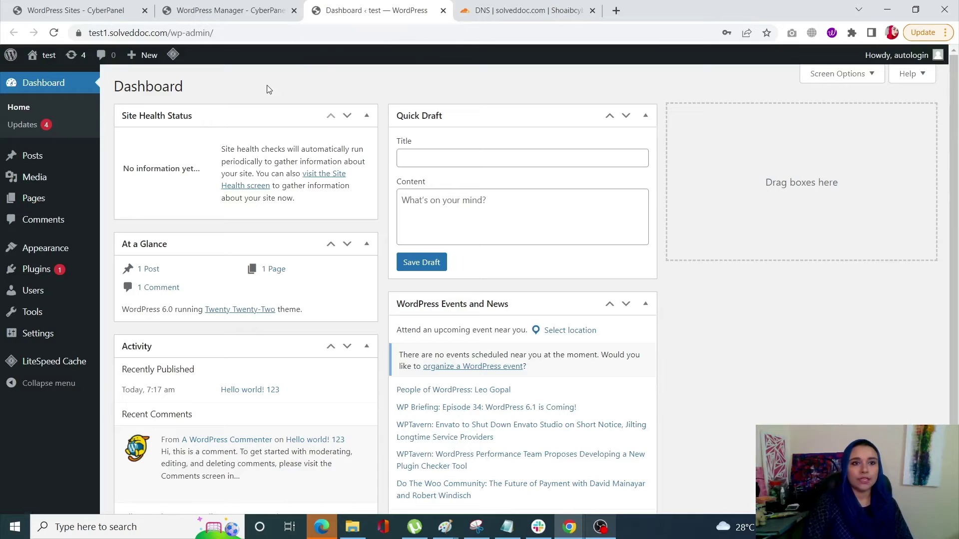
{"action": "mouse_move", "coordinate": [69, 160]}
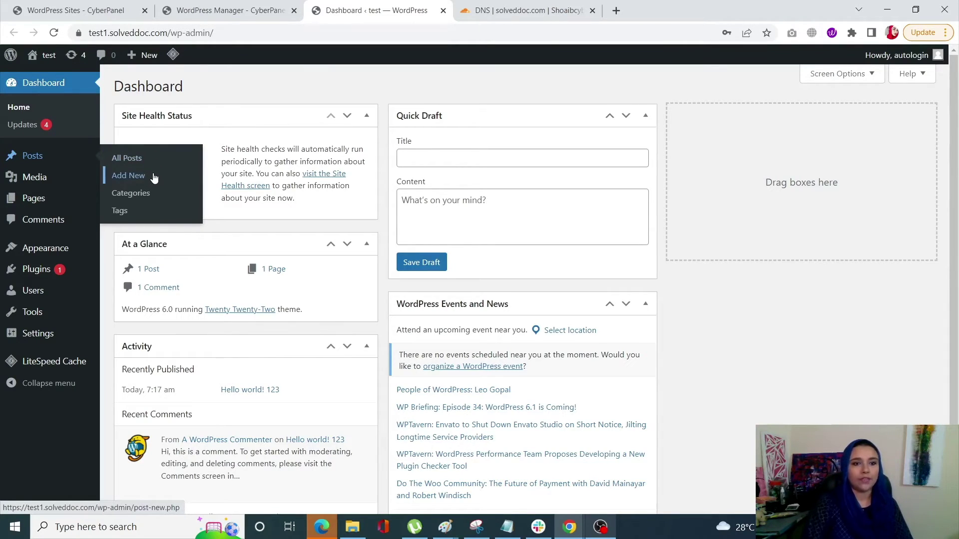
{"action": "left_click", "coordinate": [55, 158]}
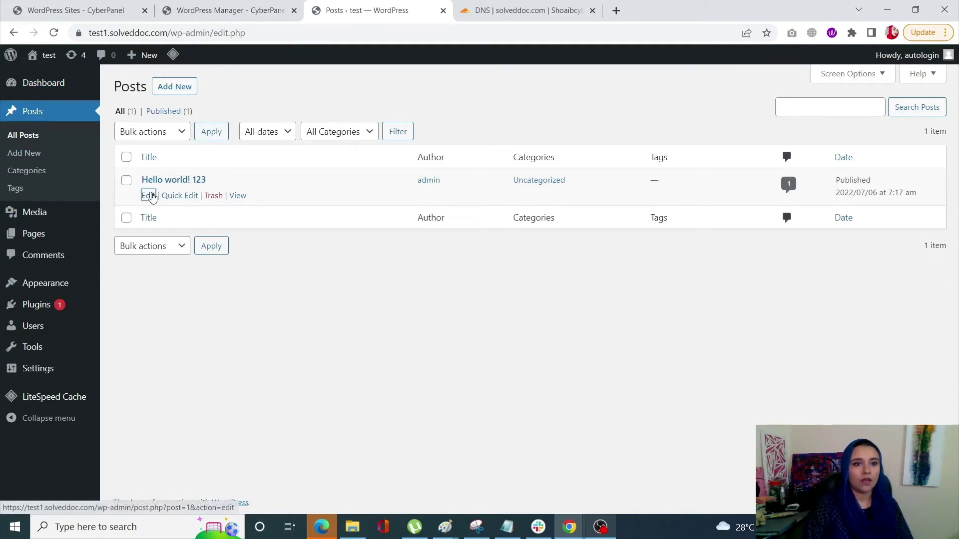
Retitle the post 'Hello world! 123' to 'Hello world! 123abc' and update it
{"action": "left_click", "coordinate": [149, 195]}
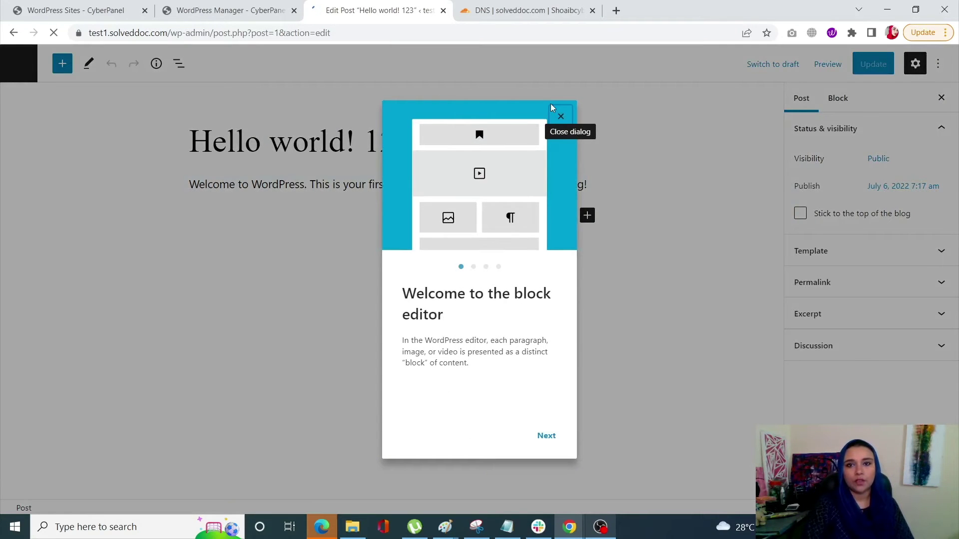
{"action": "left_click", "coordinate": [431, 140]}
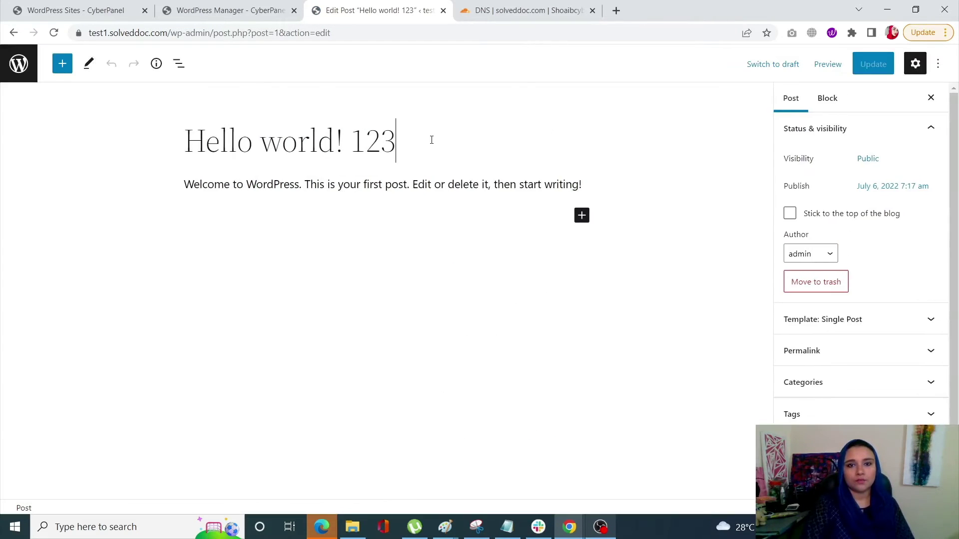
{"action": "type", "text": "abc"}
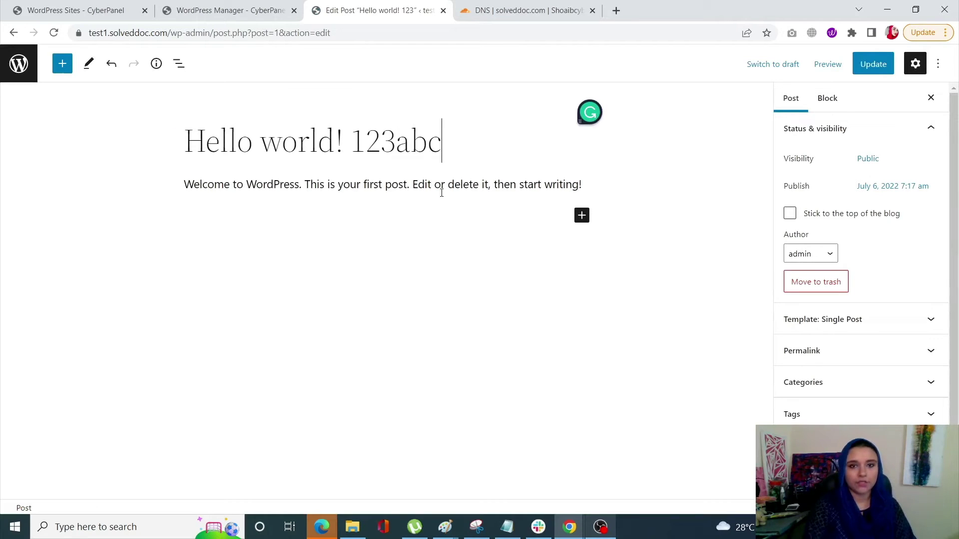
{"action": "left_click", "coordinate": [873, 73]}
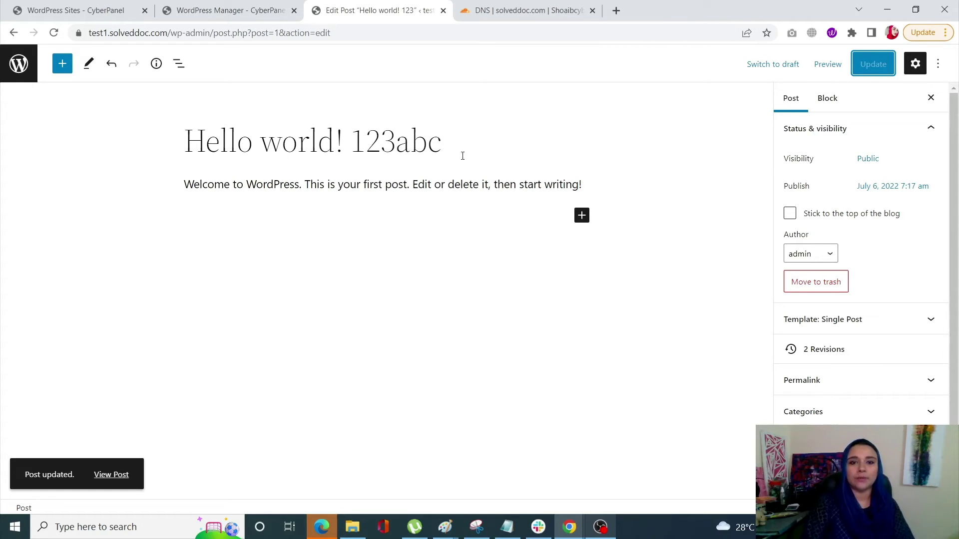
{"action": "left_click", "coordinate": [238, 8]}
{"action": "left_click", "coordinate": [364, 9]}
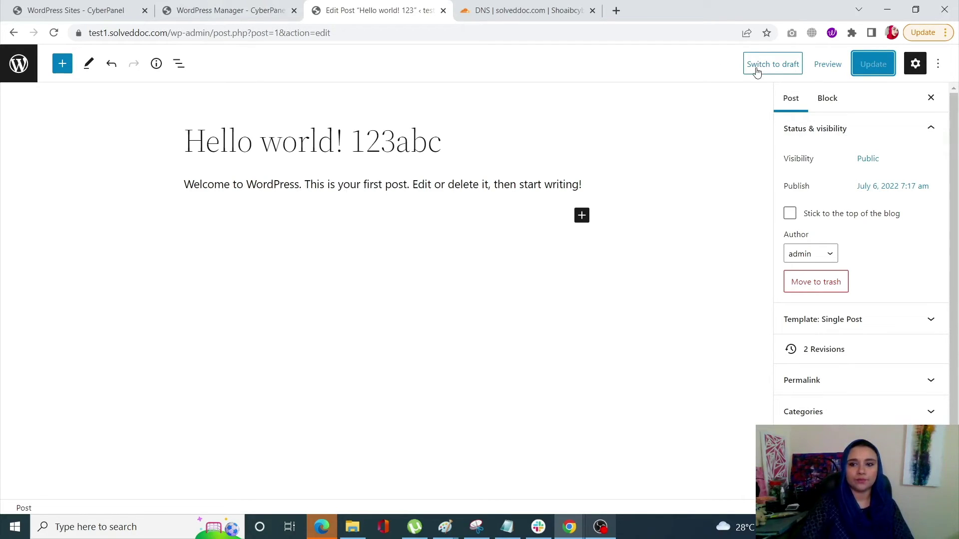
View the staging front page with the retitled post, then return to the WordPress sites list
{"action": "left_click", "coordinate": [235, 10]}
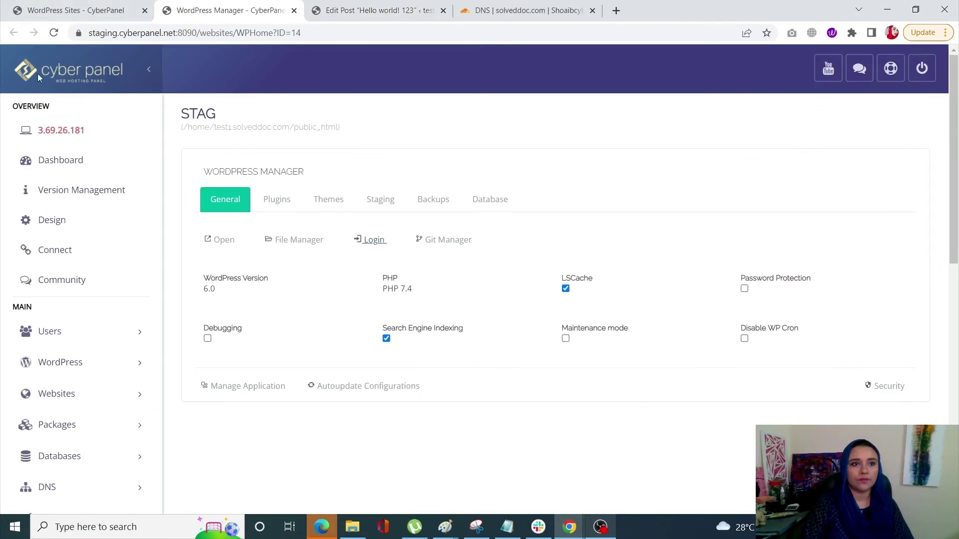
{"action": "left_click", "coordinate": [223, 241]}
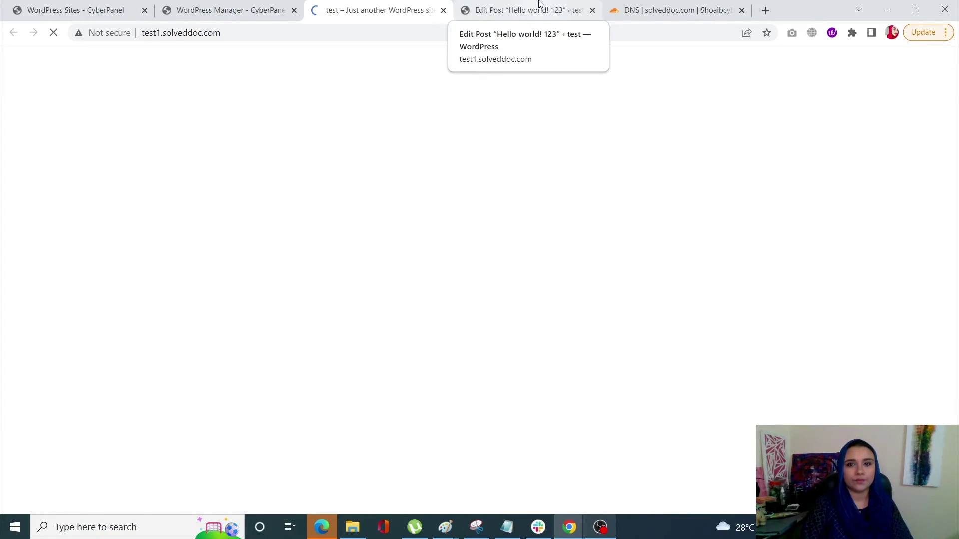
{"action": "scroll", "coordinate": [470, 342], "scroll_direction": "down", "scroll_amount": 2}
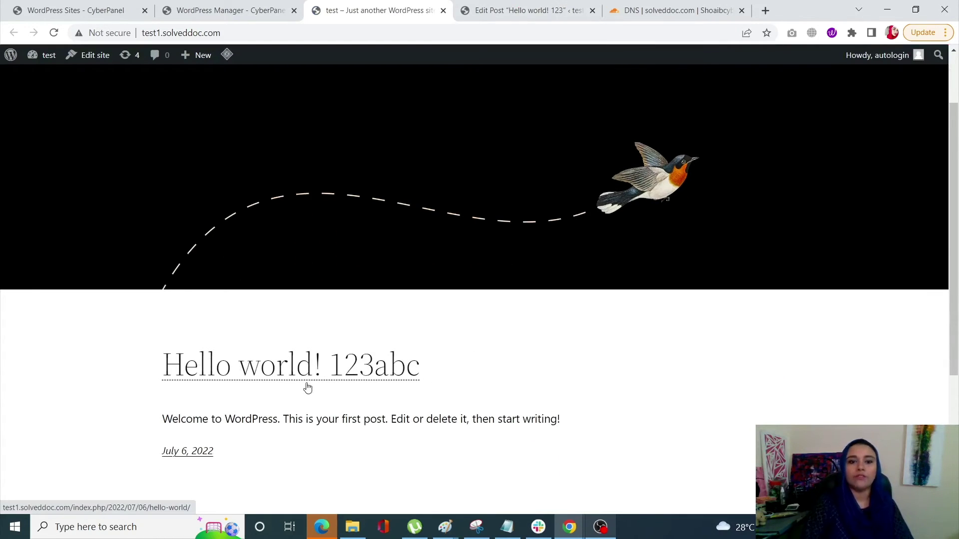
{"action": "left_click", "coordinate": [44, 6]}
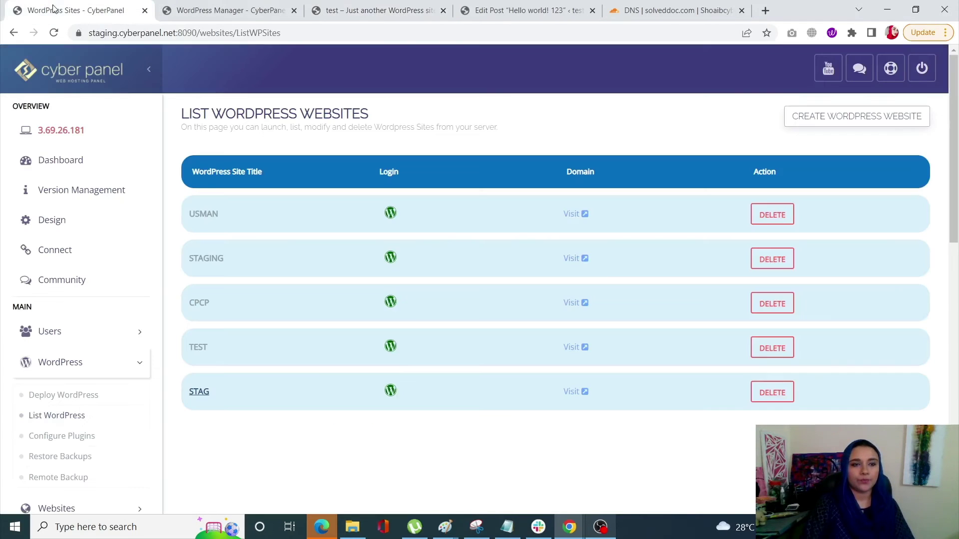
Open the live TEST site and compare its 'Hello world!' title with the staging page
{"action": "left_click", "coordinate": [203, 356]}
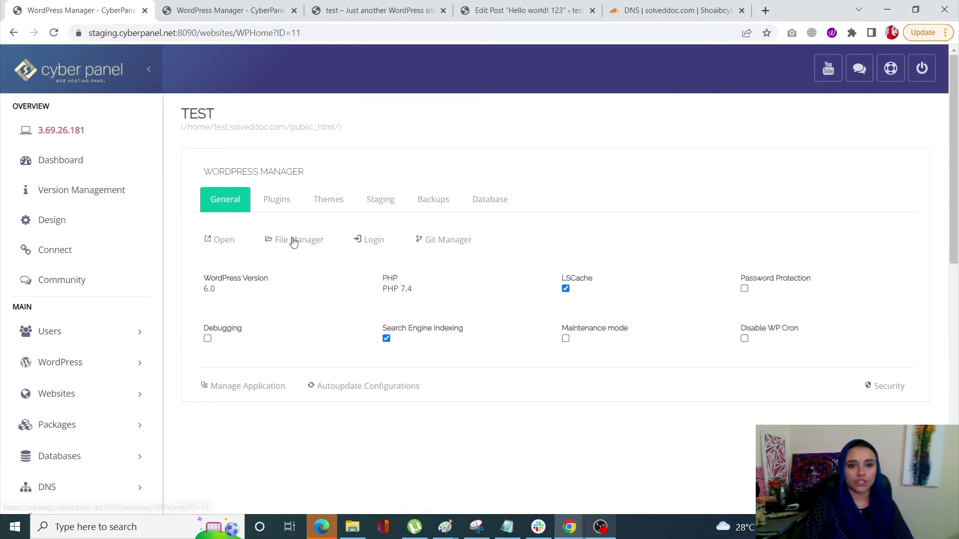
{"action": "left_click", "coordinate": [220, 240]}
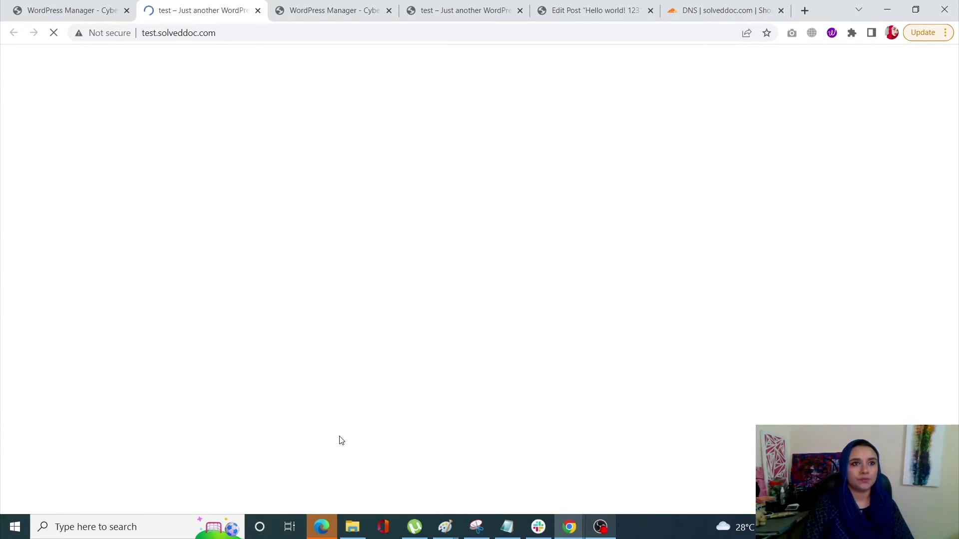
{"action": "scroll", "coordinate": [345, 430], "scroll_direction": "down", "scroll_amount": 5}
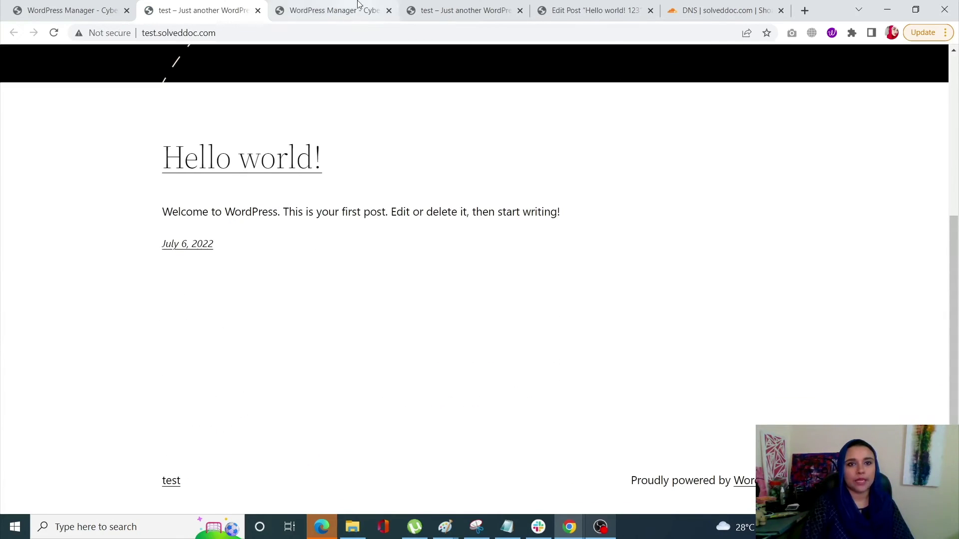
{"action": "left_click", "coordinate": [310, 10]}
{"action": "left_click", "coordinate": [442, 10]}
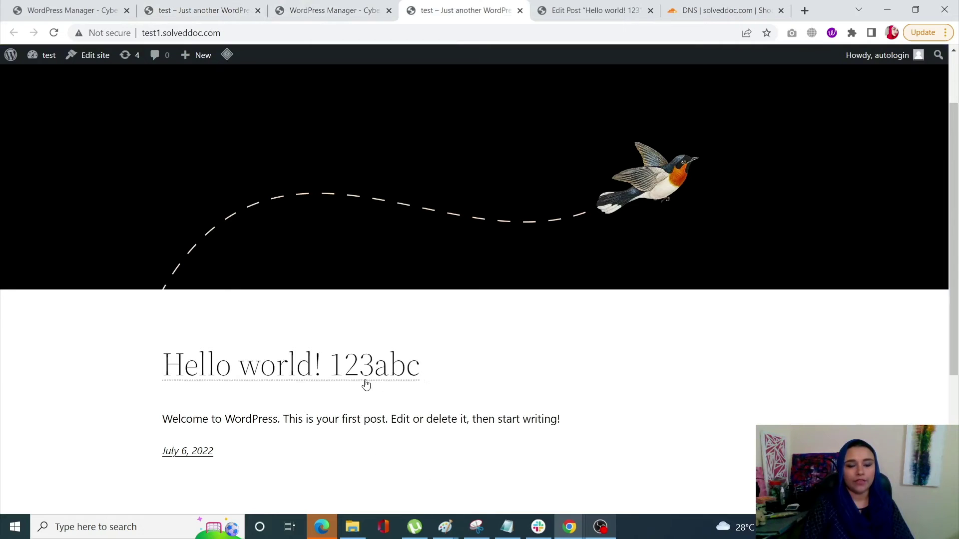
{"action": "scroll", "coordinate": [438, 371], "scroll_direction": "up", "scroll_amount": 2}
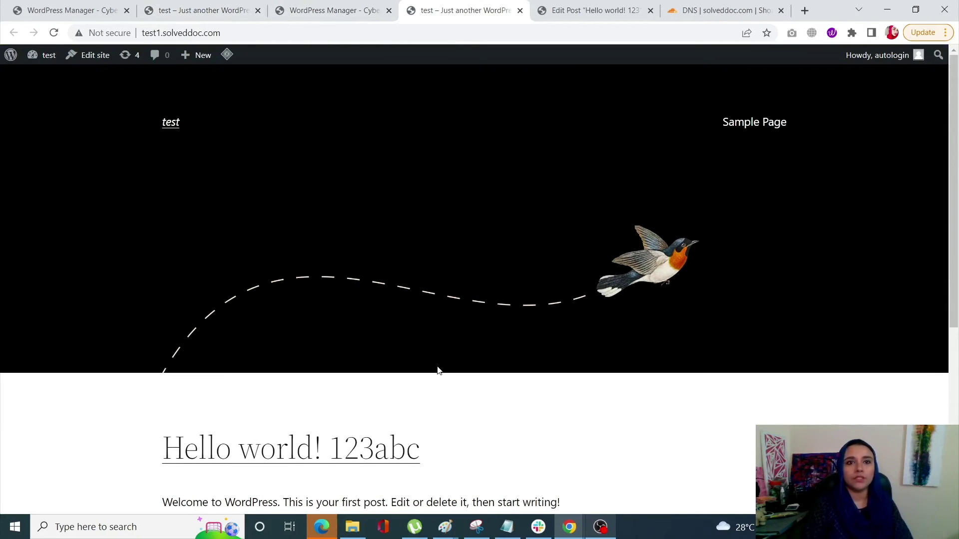
{"action": "left_click", "coordinate": [74, 7]}
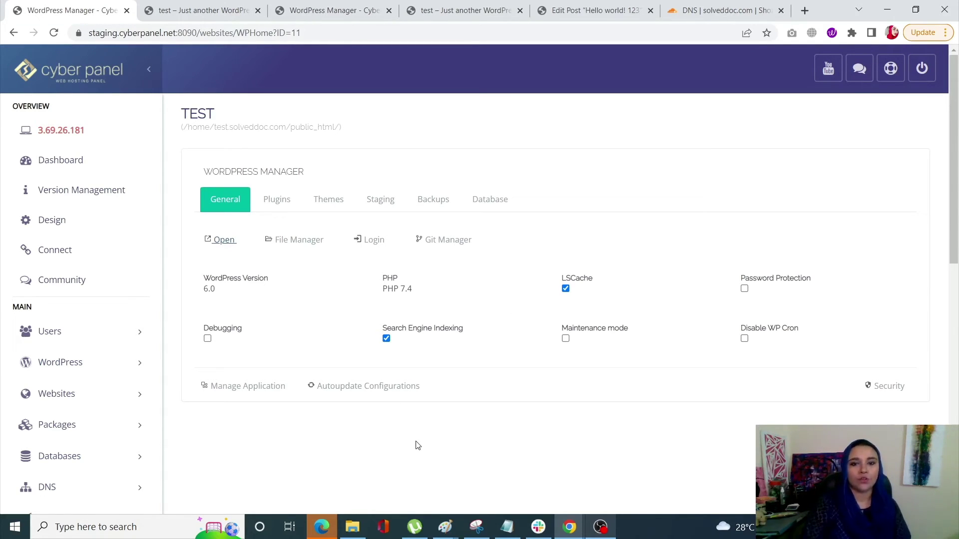
Deploy the stag staging copy to the TEST production site and confirm
{"action": "left_click", "coordinate": [395, 200]}
{"action": "scroll", "coordinate": [203, 304], "scroll_direction": "down", "scroll_amount": 2}
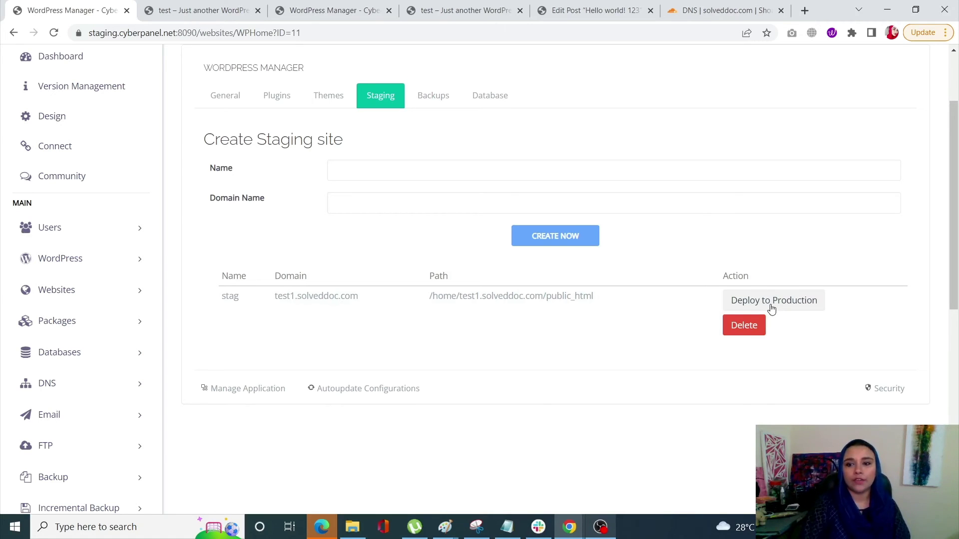
{"action": "left_click", "coordinate": [772, 310]}
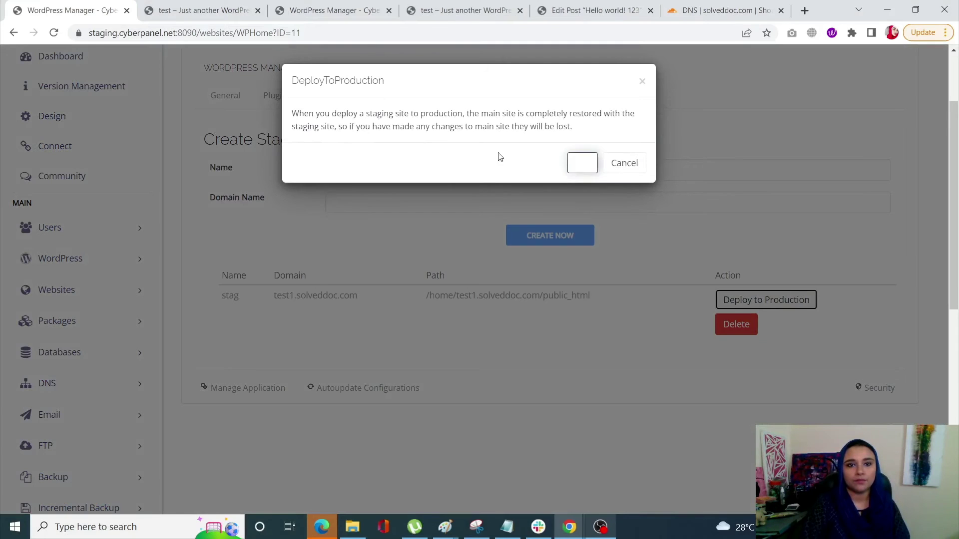
{"action": "left_click", "coordinate": [583, 165]}
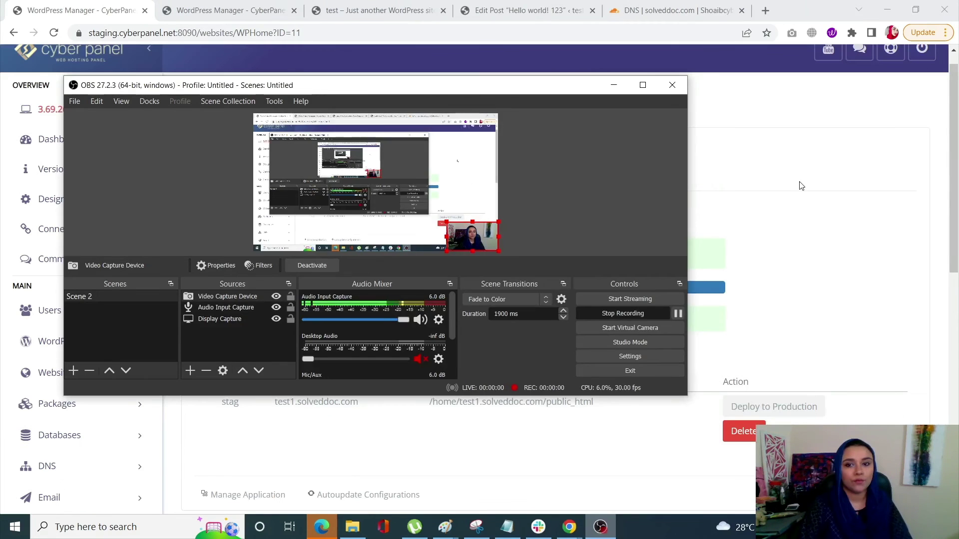
{"action": "left_click", "coordinate": [801, 186]}
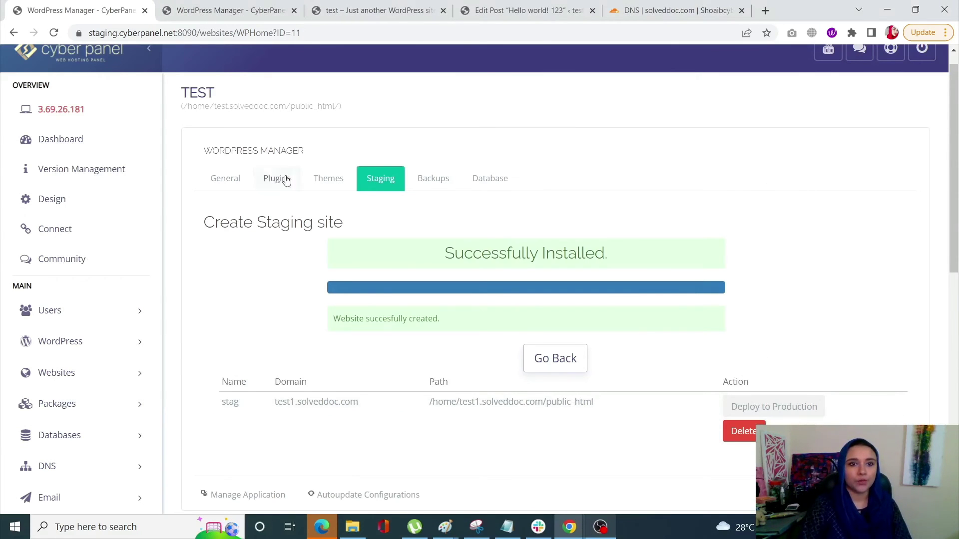
{"action": "left_click", "coordinate": [220, 183]}
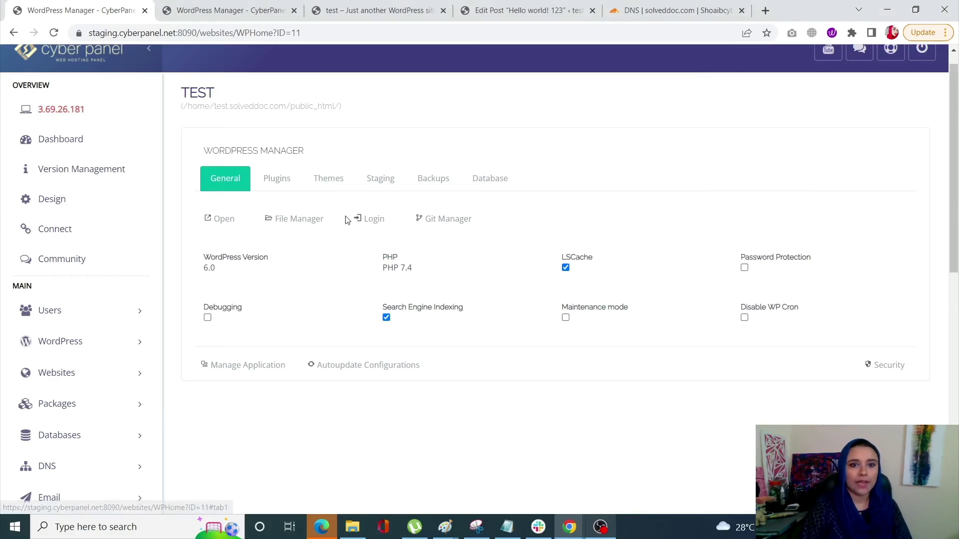
Check that TEST's admin posts list shows 'Hello world! 123abc' and open its live front page
{"action": "left_click", "coordinate": [364, 221]}
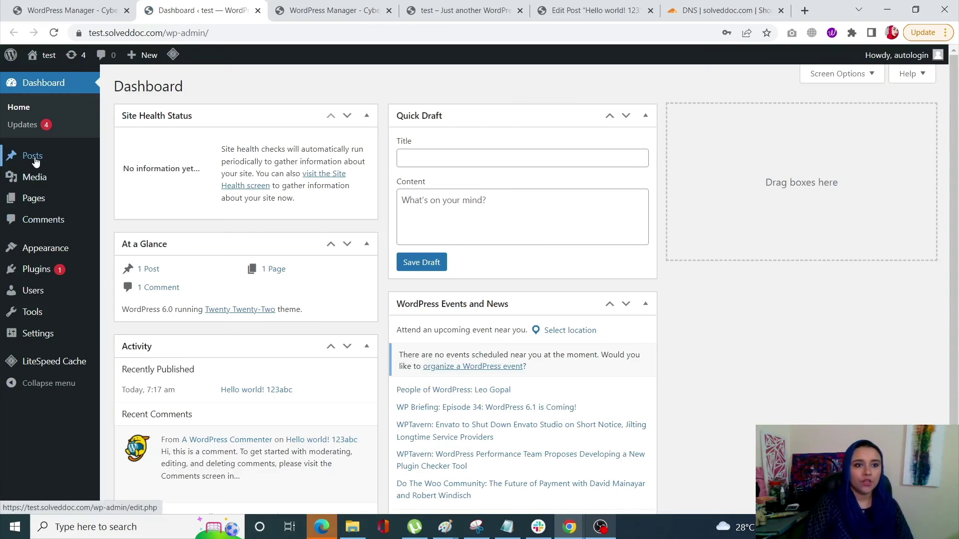
{"action": "left_click", "coordinate": [20, 155]}
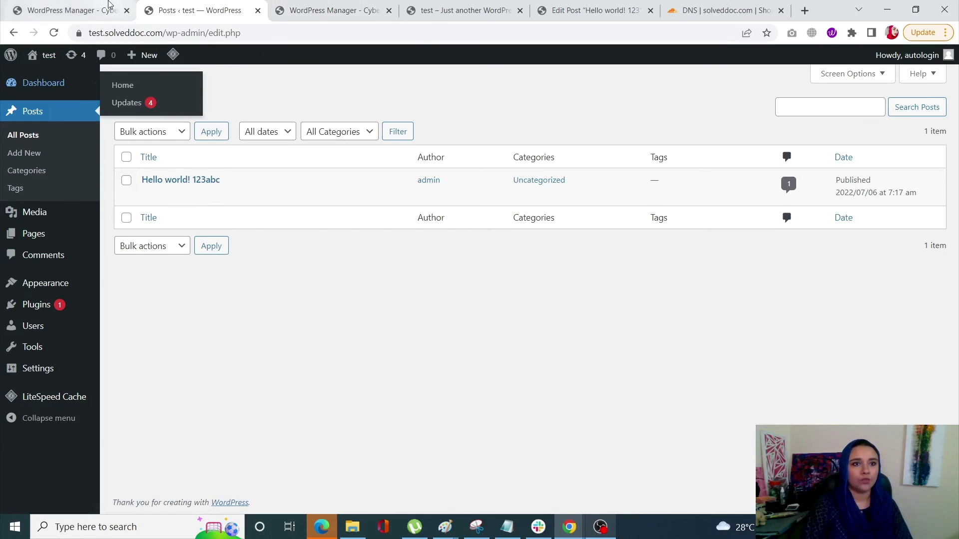
{"action": "key", "text": "ctrl+shift+Tab"}
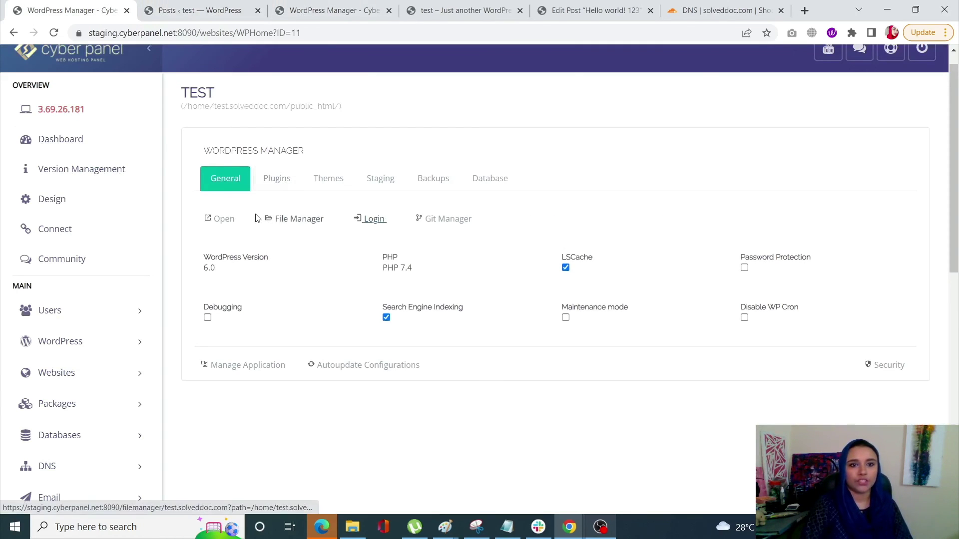
{"action": "left_click", "coordinate": [221, 218]}
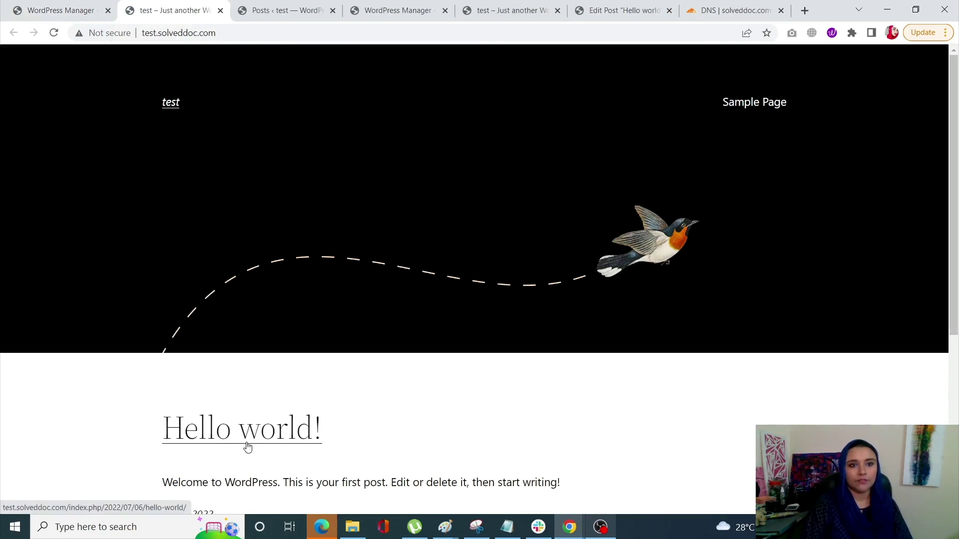
Open the live 'Hello world!' post and compare its '123abc' title suffix against the staging editor
{"action": "left_click", "coordinate": [247, 447]}
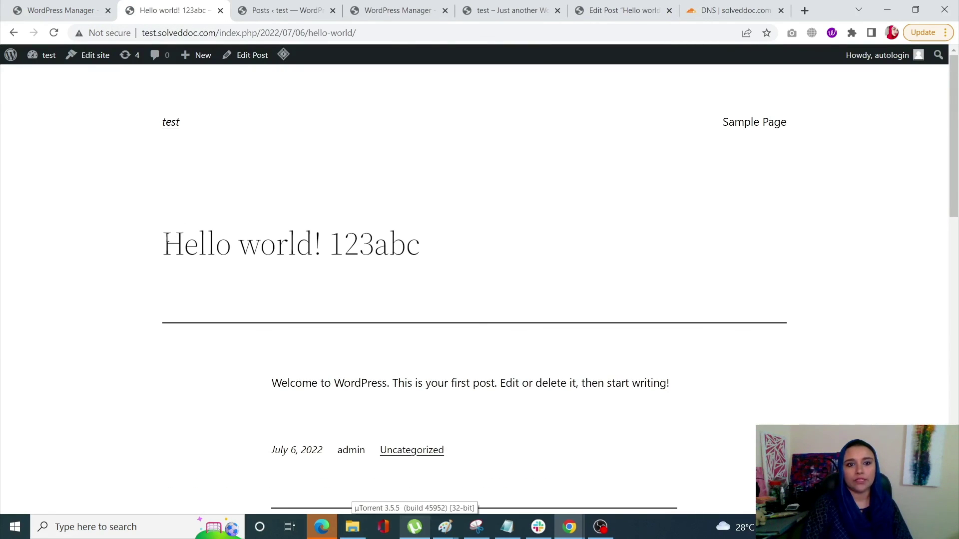
{"action": "left_click_drag", "start_coordinate": [166, 239], "coordinate": [434, 226]}
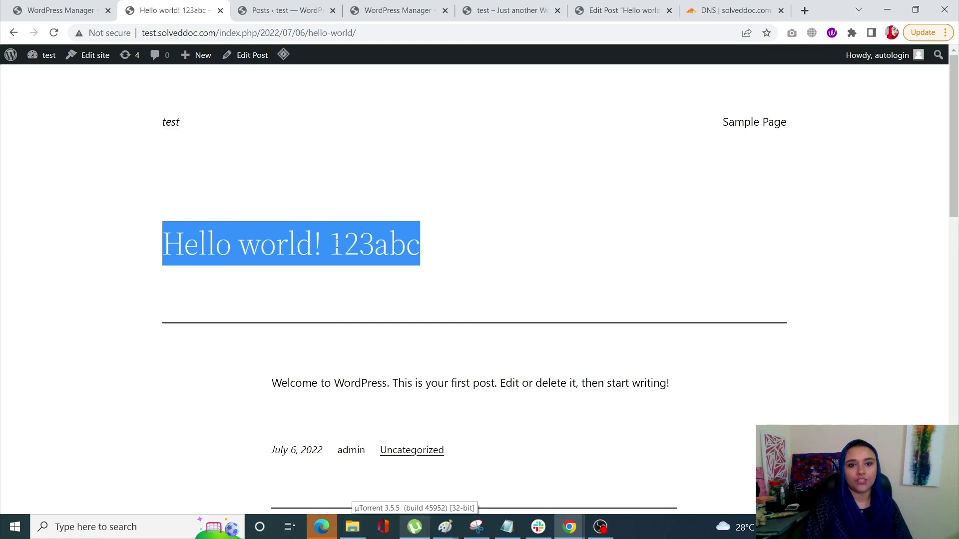
{"action": "left_click_drag", "start_coordinate": [324, 243], "coordinate": [443, 233]}
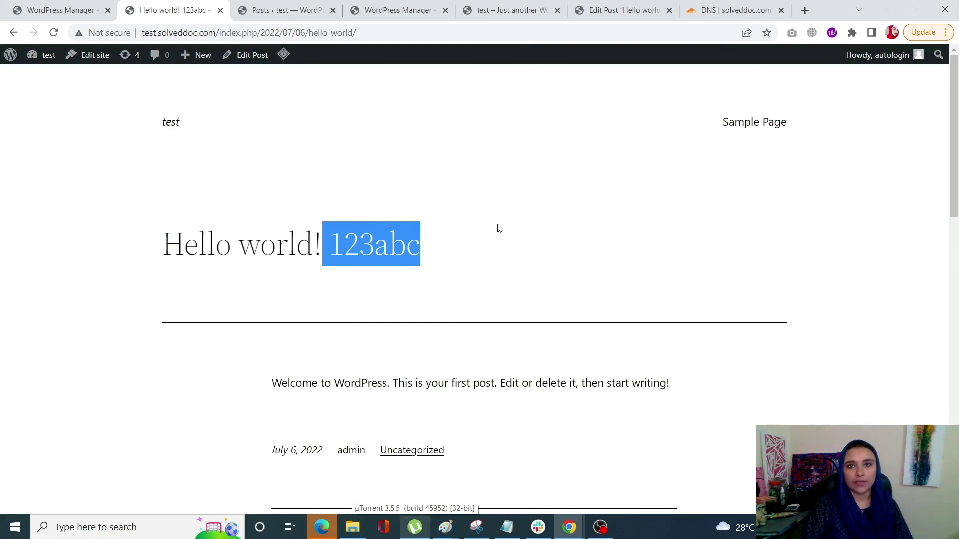
{"action": "left_click", "coordinate": [616, 7]}
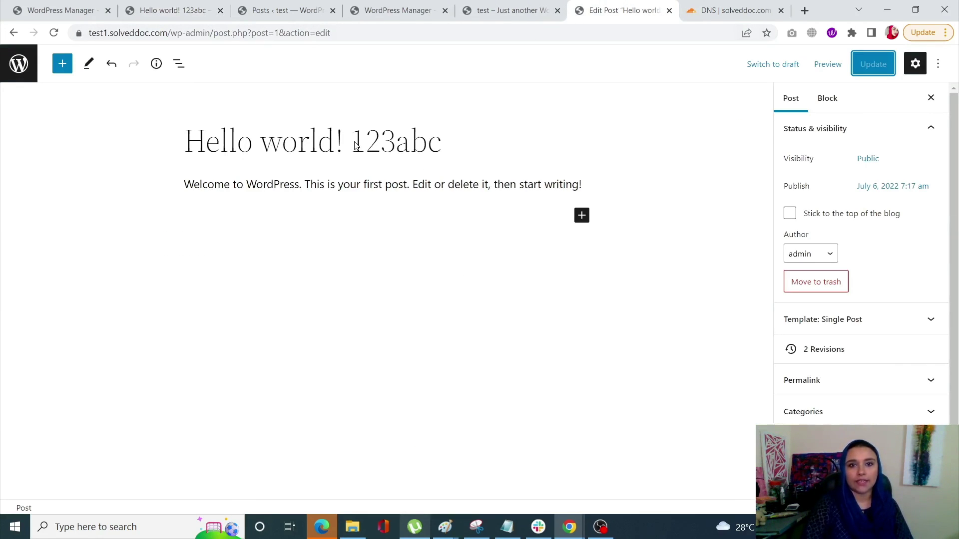
{"action": "left_click_drag", "start_coordinate": [352, 141], "coordinate": [443, 143]}
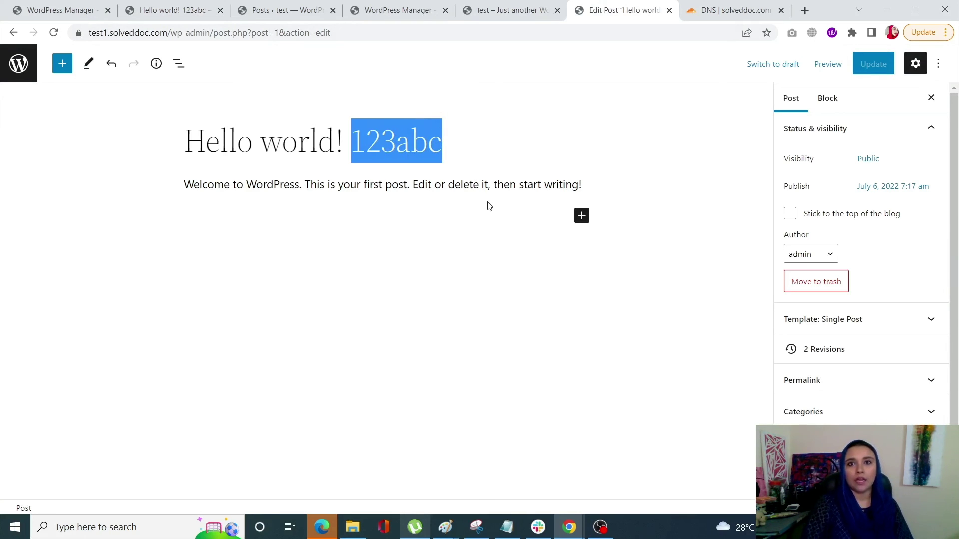
{"action": "left_click", "coordinate": [189, 5]}
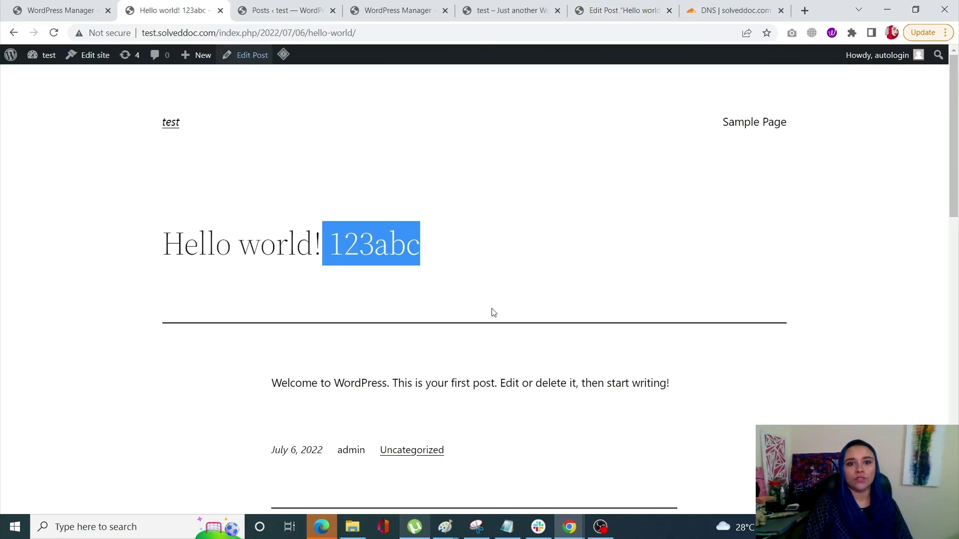